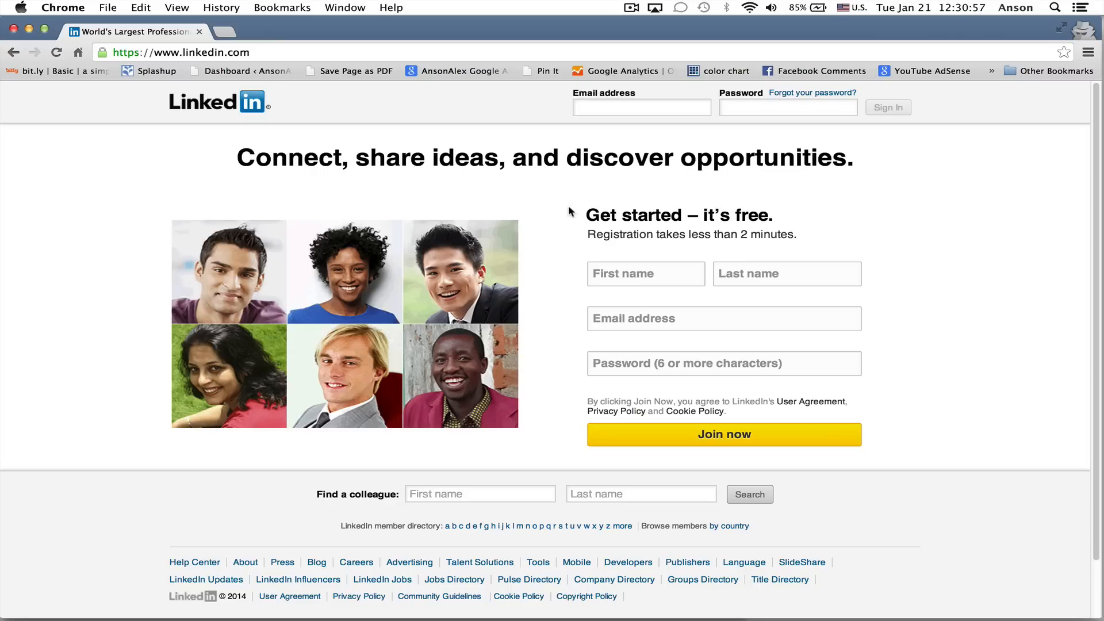
Fill in the first name and last name in the LinkedIn registration form
{"action": "left_click", "coordinate": [631, 275]}
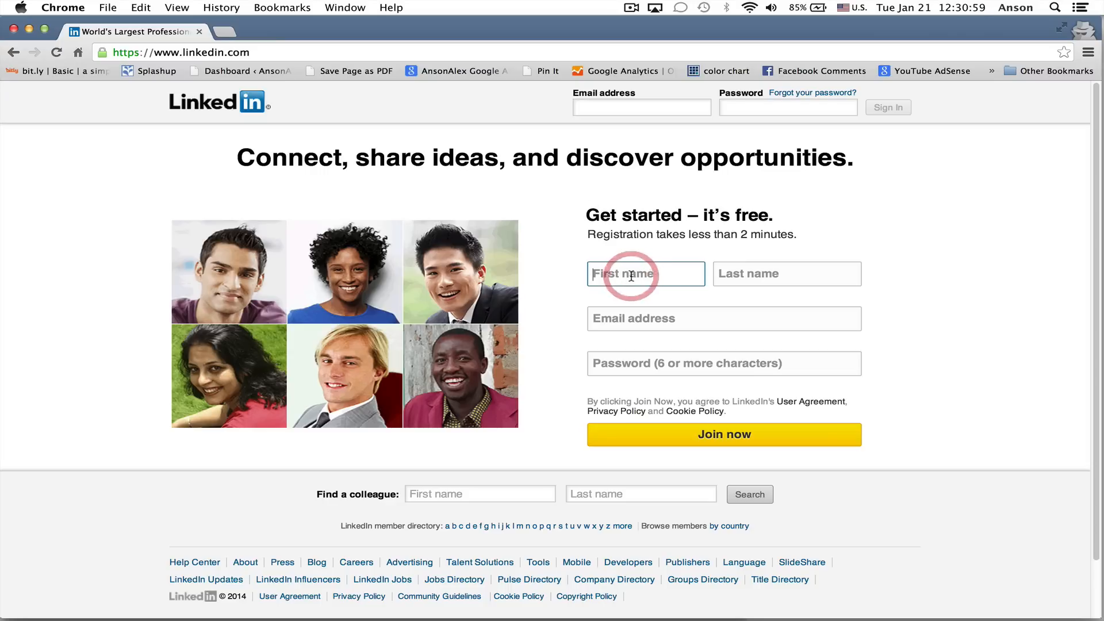
{"action": "type", "text": "Anson"}
{"action": "key", "text": "Tab"}
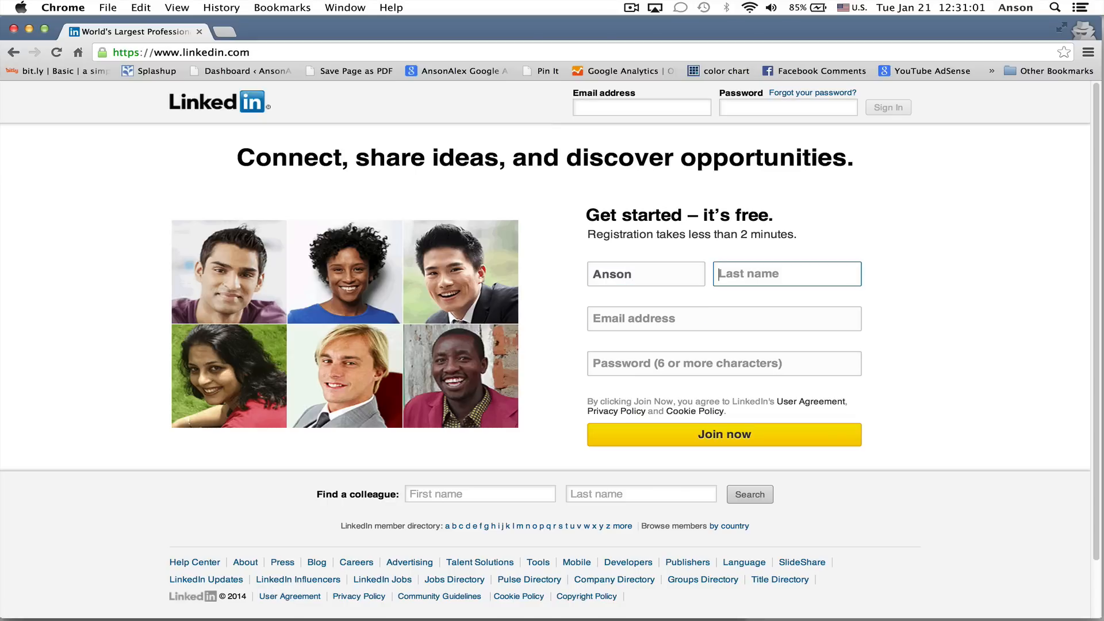
{"action": "type", "text": "Alexander"}
{"action": "key", "text": "Tab"}
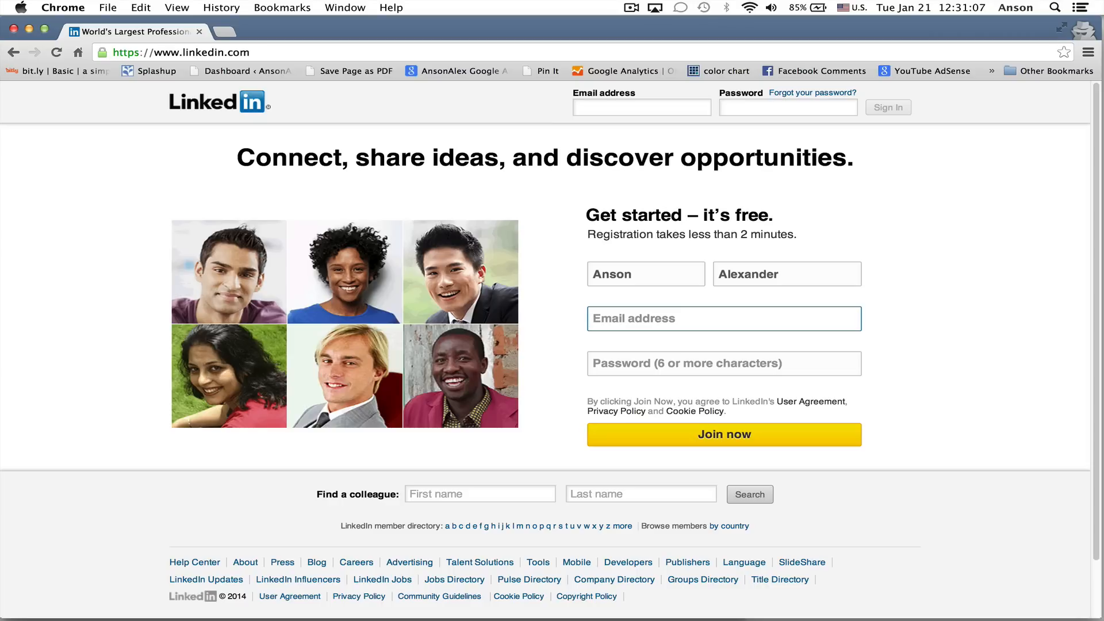
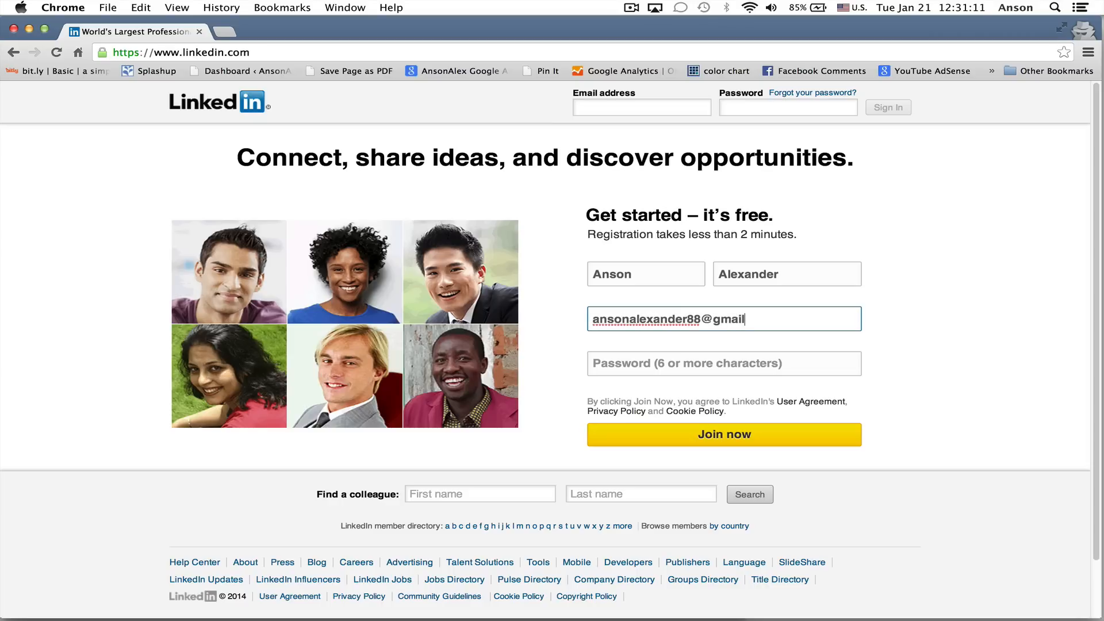
Enter the email address and the account password in the registration form and submit it to join
{"action": "key", "text": "Tab"}
{"action": "type", "text": "********"}
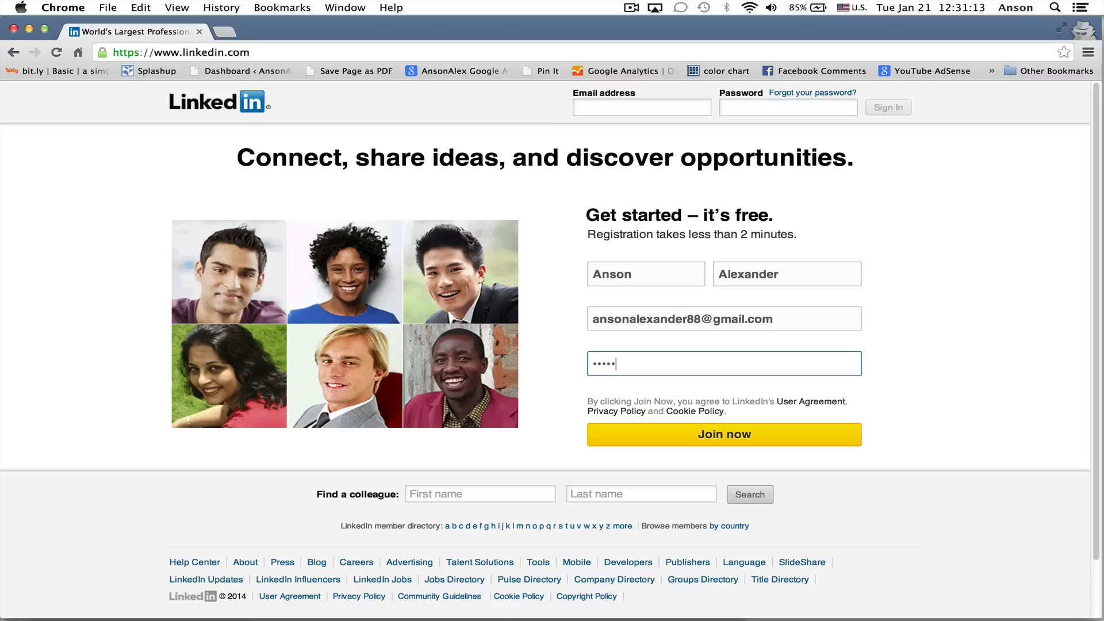
{"action": "left_click", "coordinate": [946, 338]}
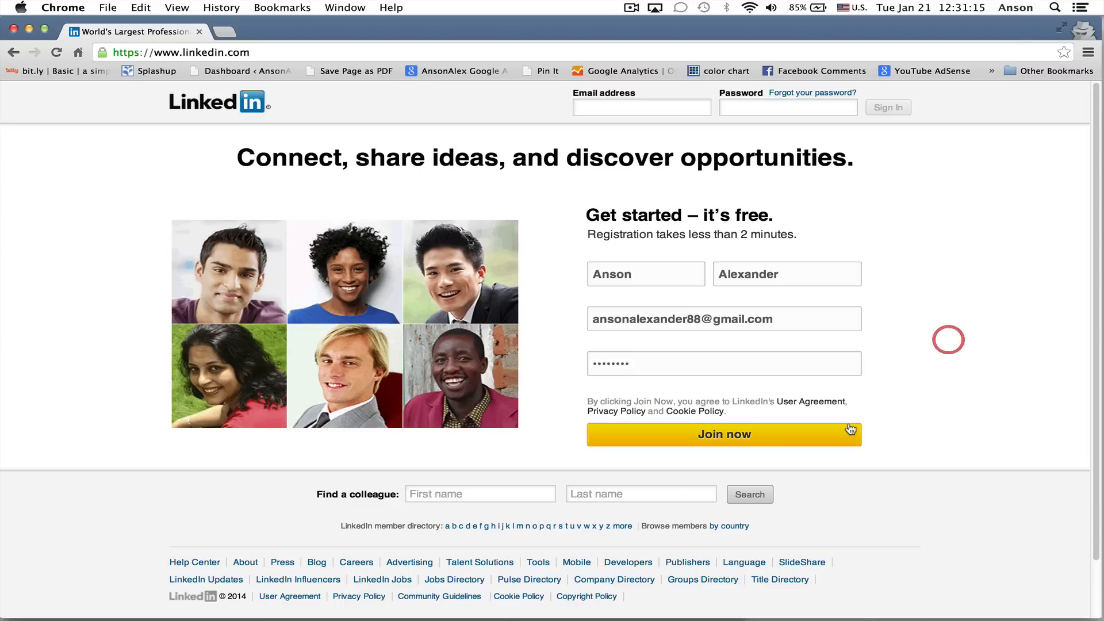
{"action": "left_click", "coordinate": [749, 438]}
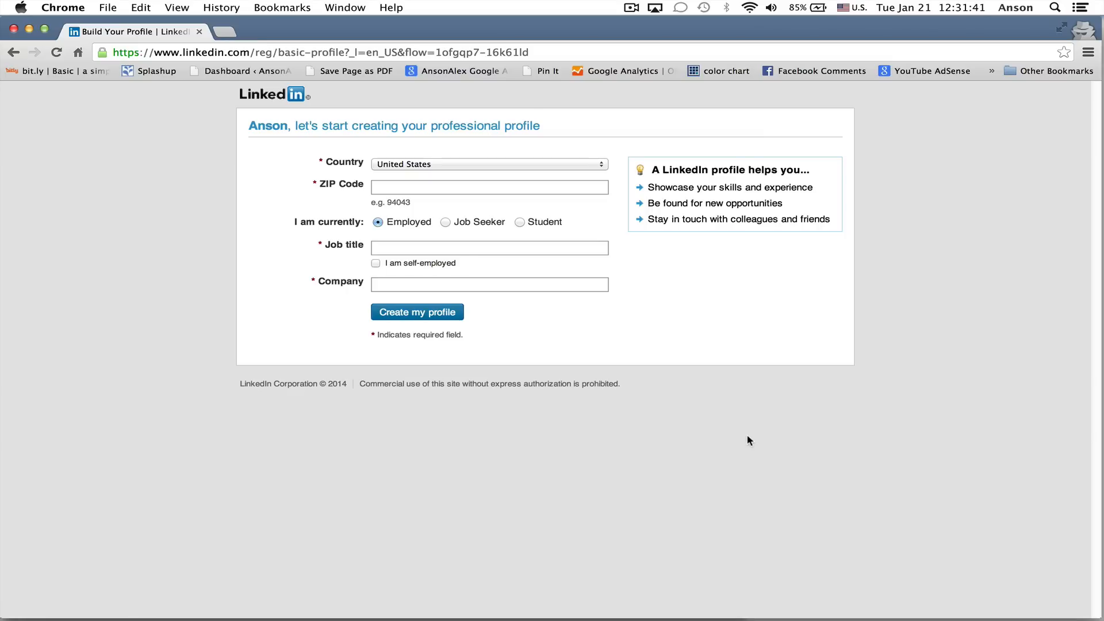
Enter the ZIP code and describe the current job as self-employed with the title Video Author
{"action": "left_click", "coordinate": [409, 188]}
{"action": "type", "text": "33304"}
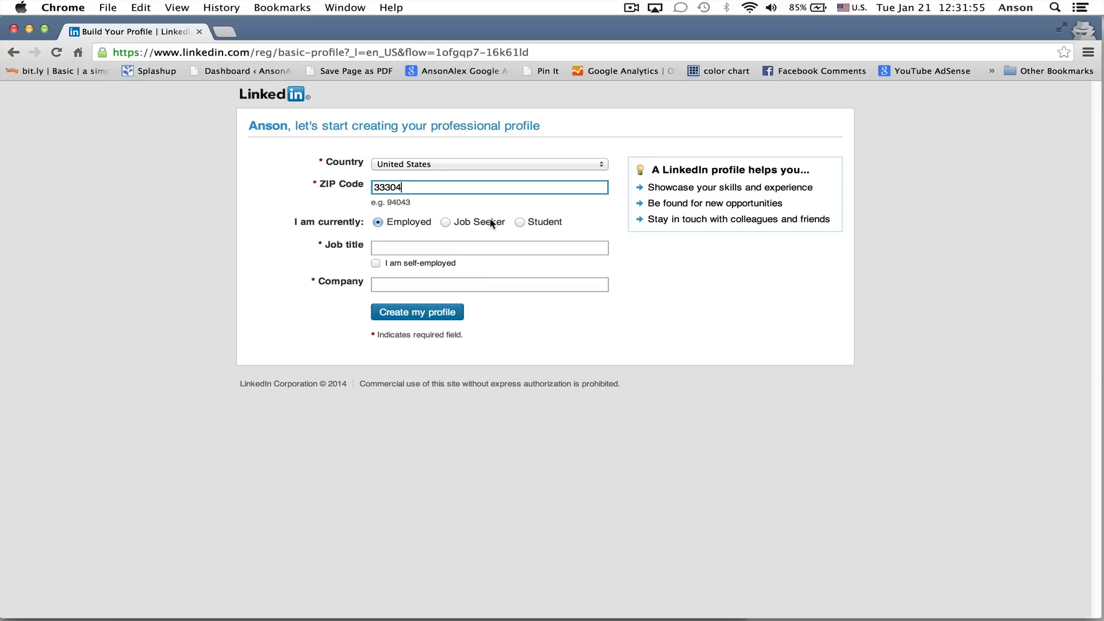
{"action": "left_click", "coordinate": [377, 263]}
{"action": "left_click", "coordinate": [423, 246]}
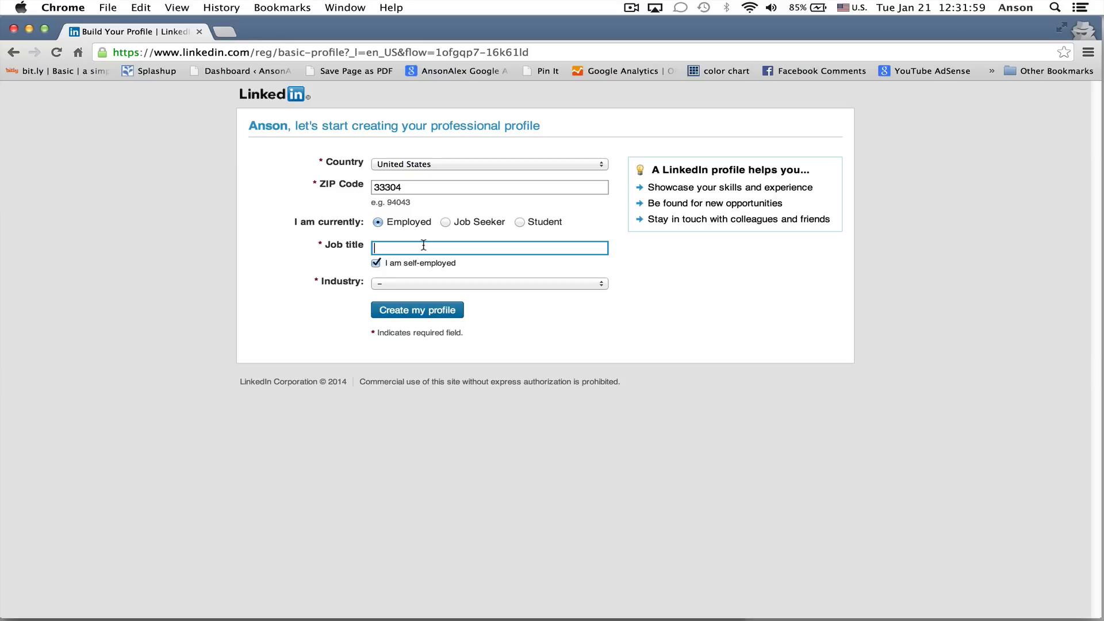
{"action": "type", "text": "Video Author"}
Set the industry to E-Learning and create the profile
{"action": "left_click", "coordinate": [455, 283]}
{"action": "key", "text": "e"}
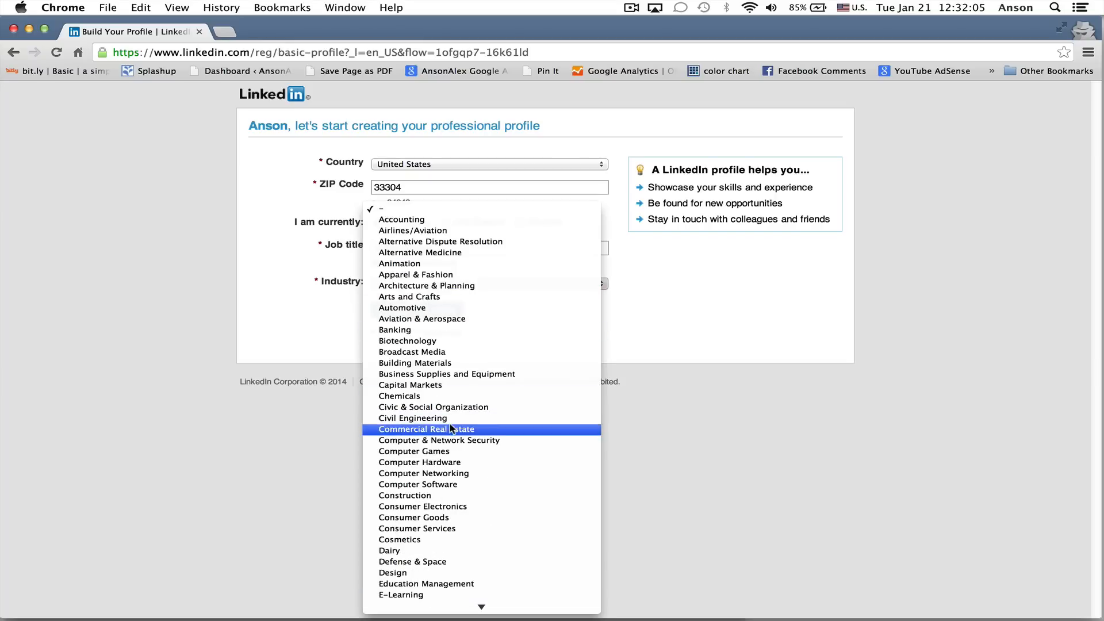
{"action": "scroll", "coordinate": [452, 429], "scroll_direction": "down", "scroll_amount": 3}
{"action": "left_click", "coordinate": [459, 557]}
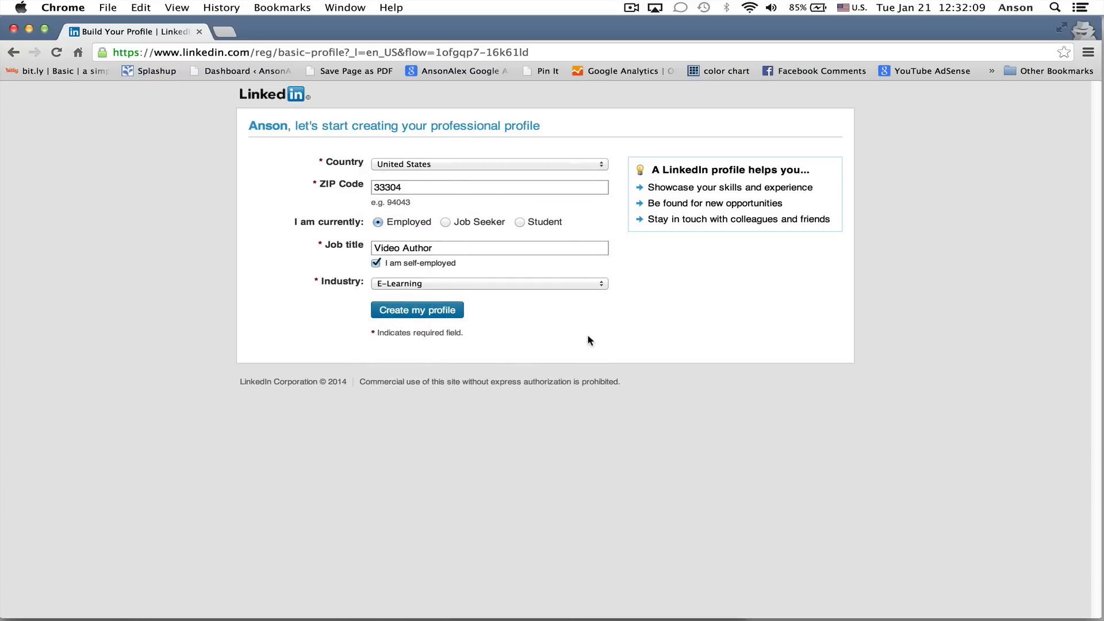
{"action": "left_click", "coordinate": [435, 311]}
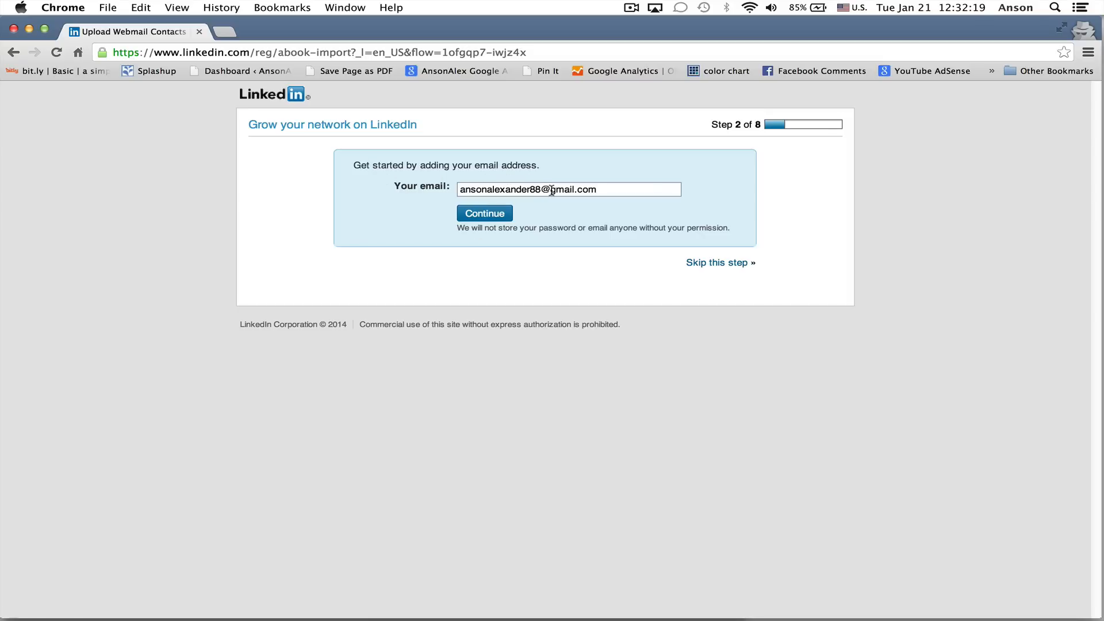
Skip finding known people through the email address book, and verify the email address by confirming the Google account
{"action": "left_click_drag", "start_coordinate": [551, 190], "coordinate": [599, 189]}
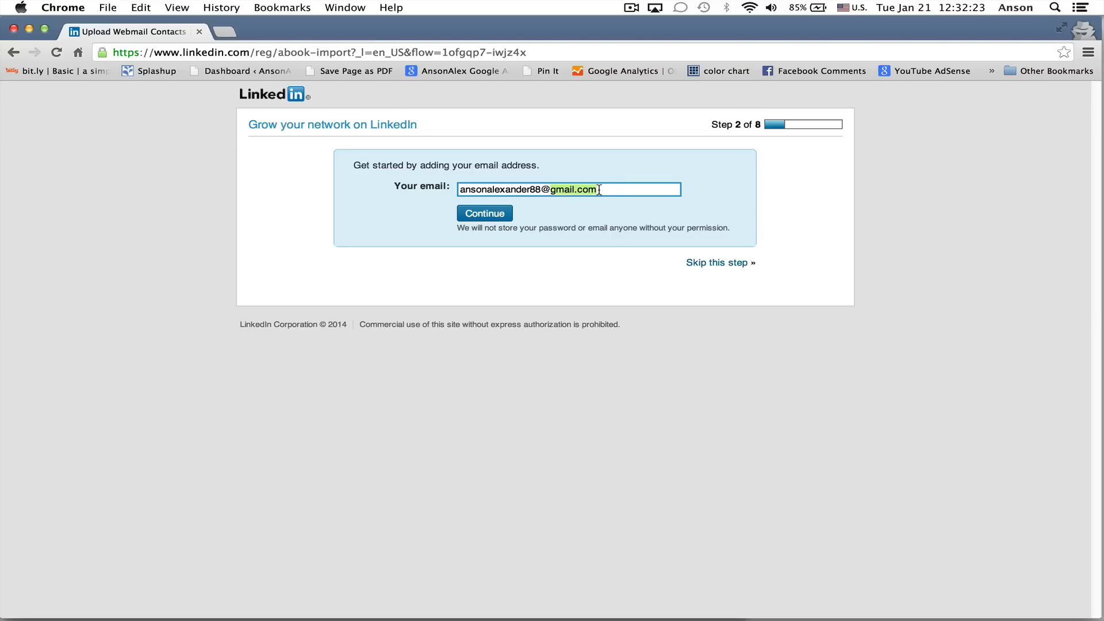
{"action": "left_click", "coordinate": [577, 275]}
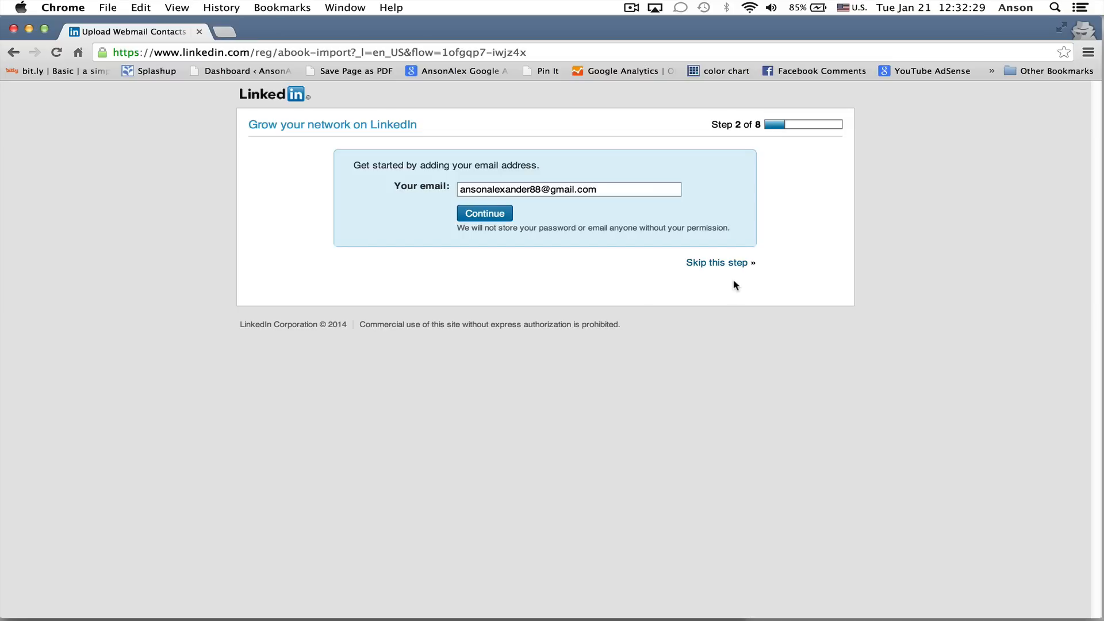
{"action": "left_click", "coordinate": [731, 265]}
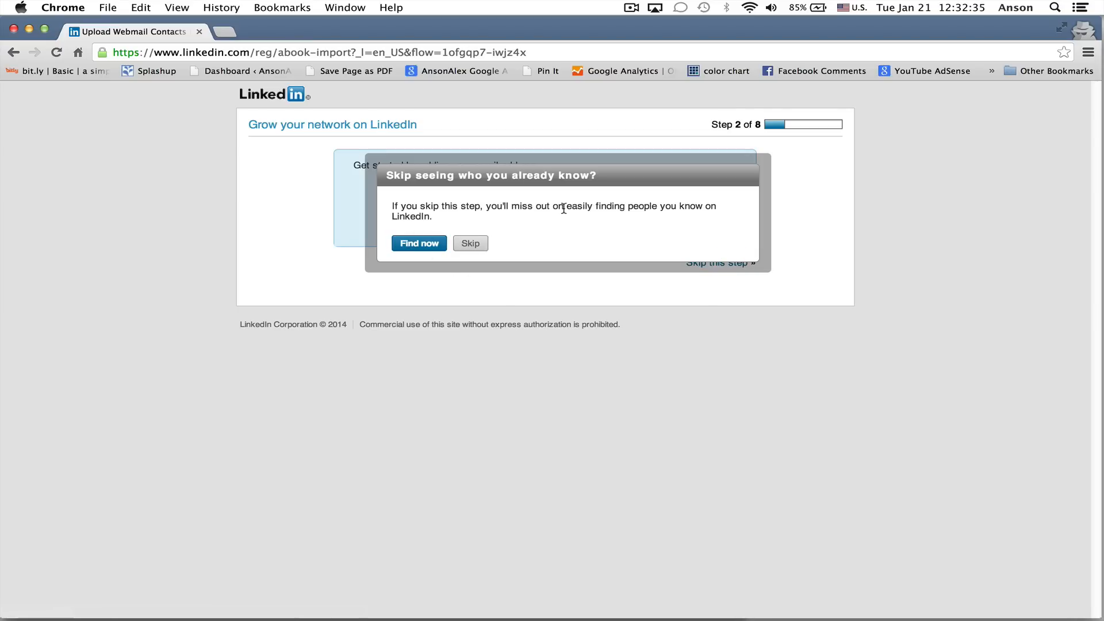
{"action": "left_click", "coordinate": [469, 243]}
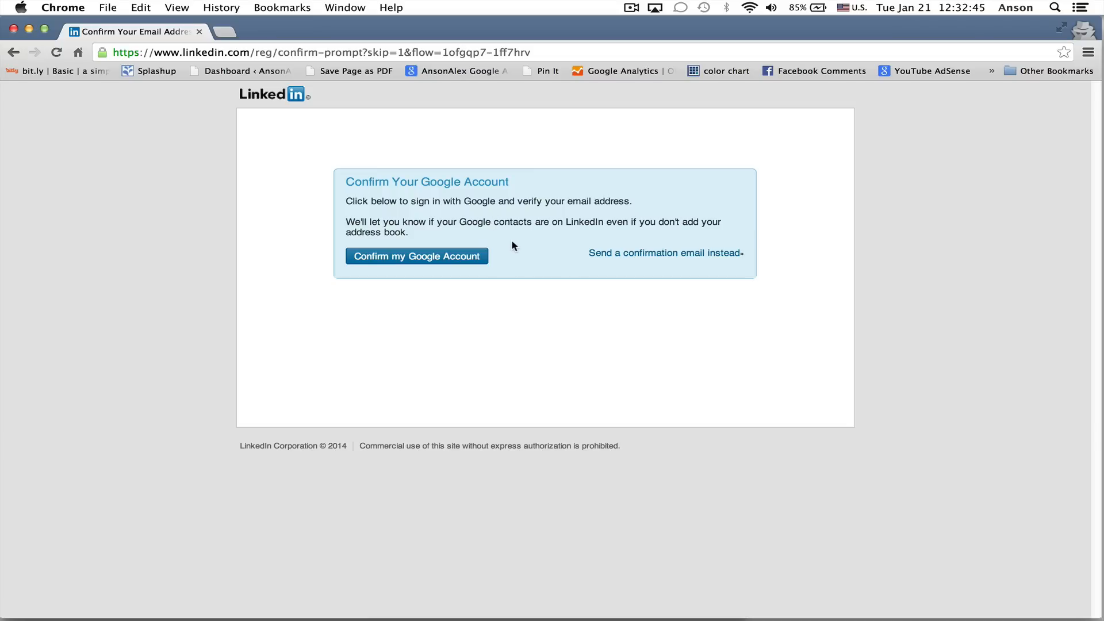
{"action": "left_click", "coordinate": [462, 258]}
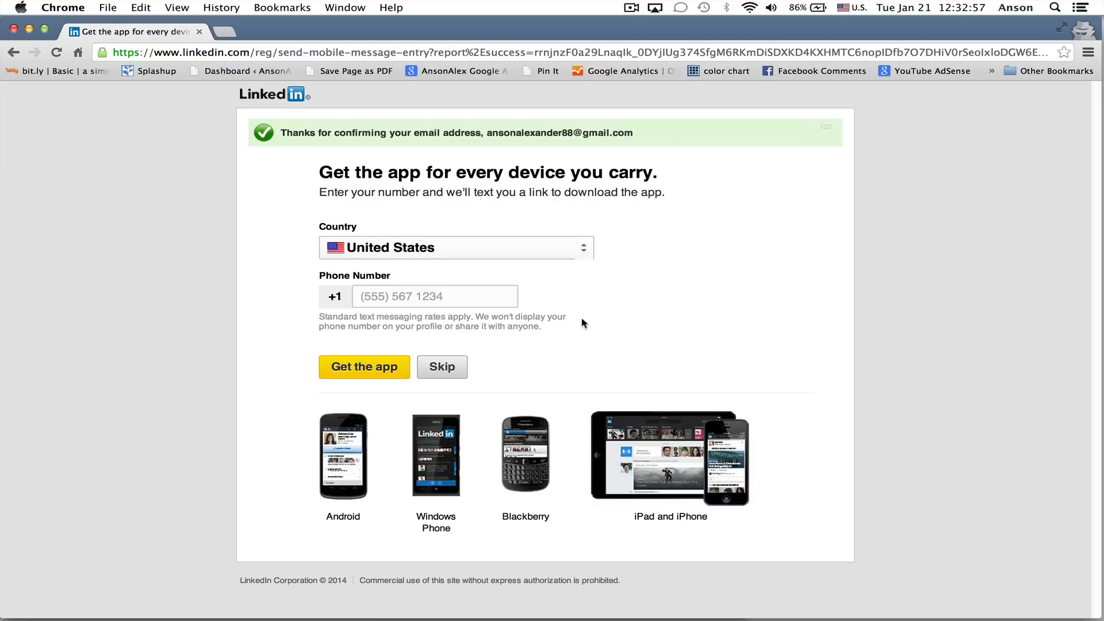
Skip the mobile app download offer and choose the Basic (Free) plan
{"action": "left_click", "coordinate": [453, 375]}
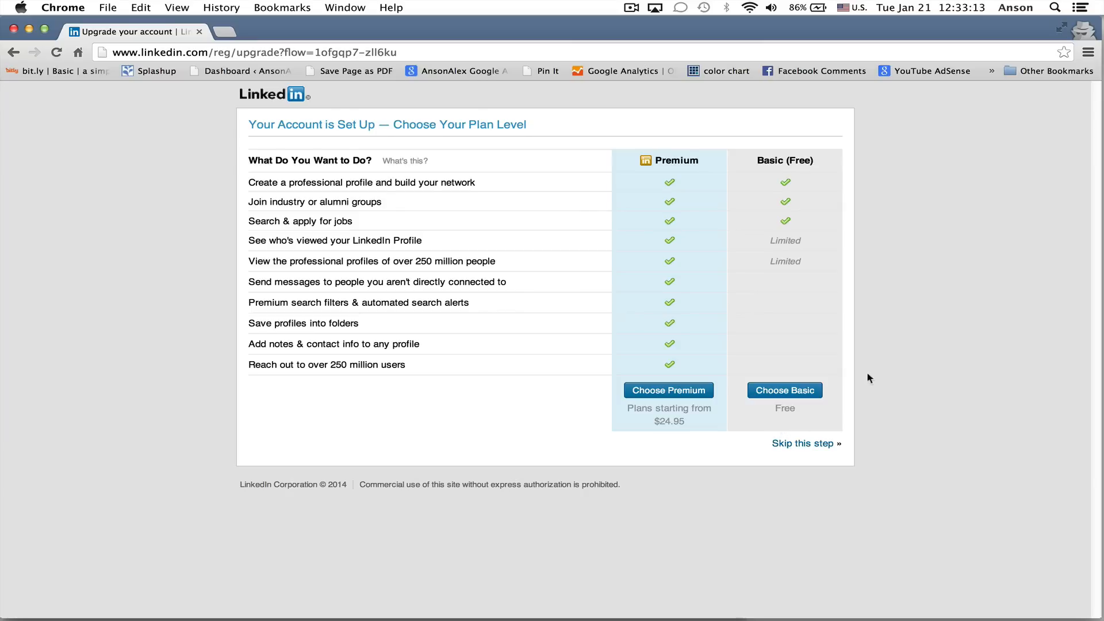
{"action": "left_click", "coordinate": [794, 393]}
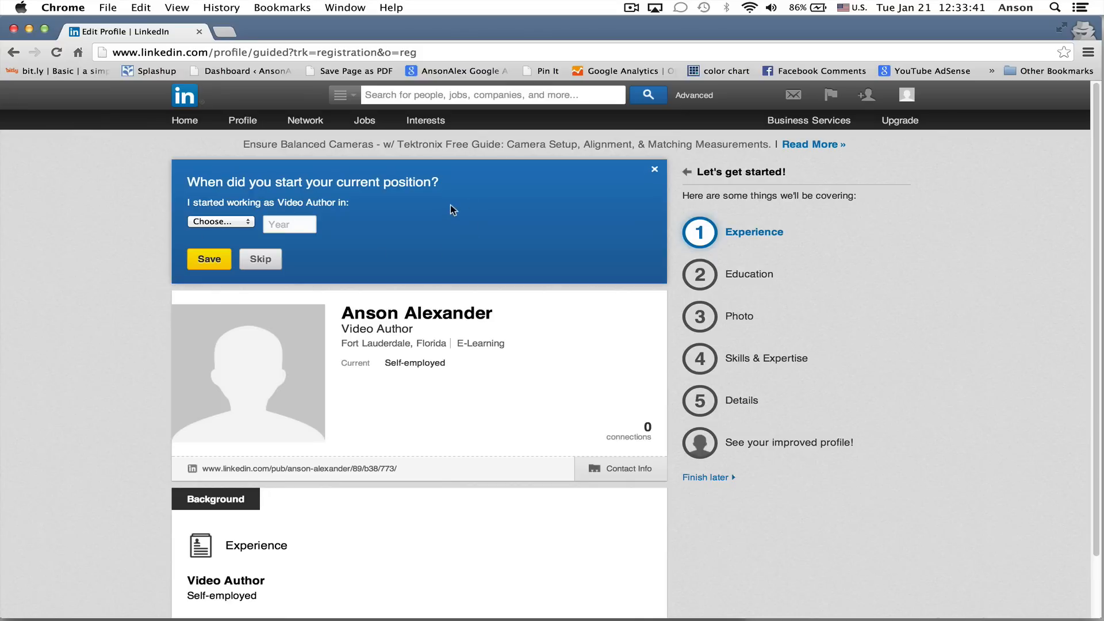
Set the start date of the Video Author position to January 2011 and save it
{"action": "left_click", "coordinate": [245, 222]}
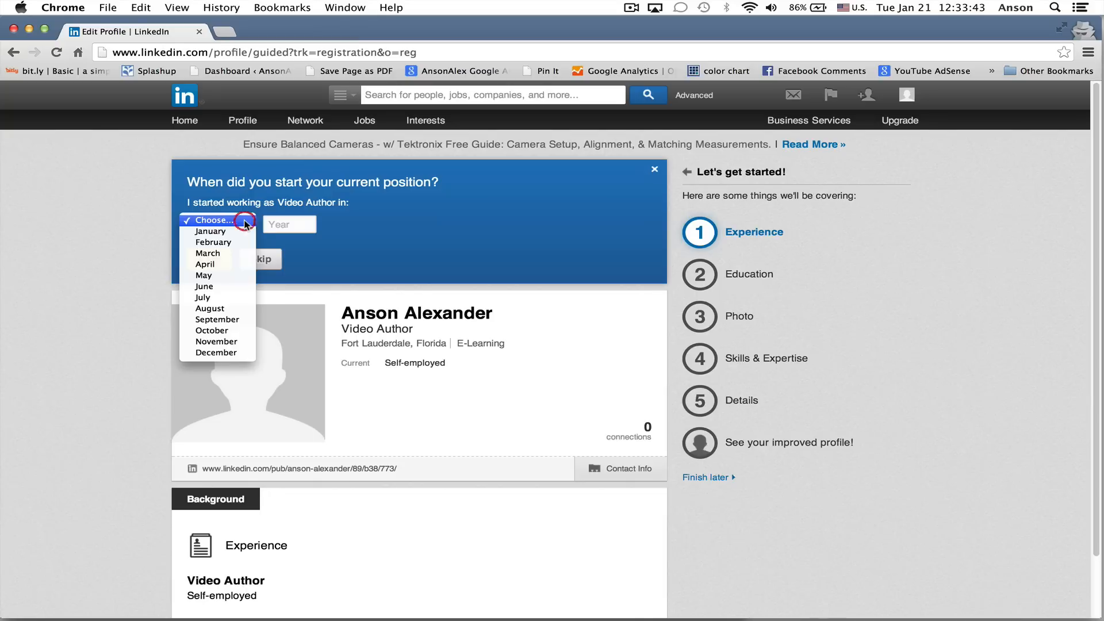
{"action": "left_click", "coordinate": [244, 231]}
{"action": "left_click", "coordinate": [290, 224]}
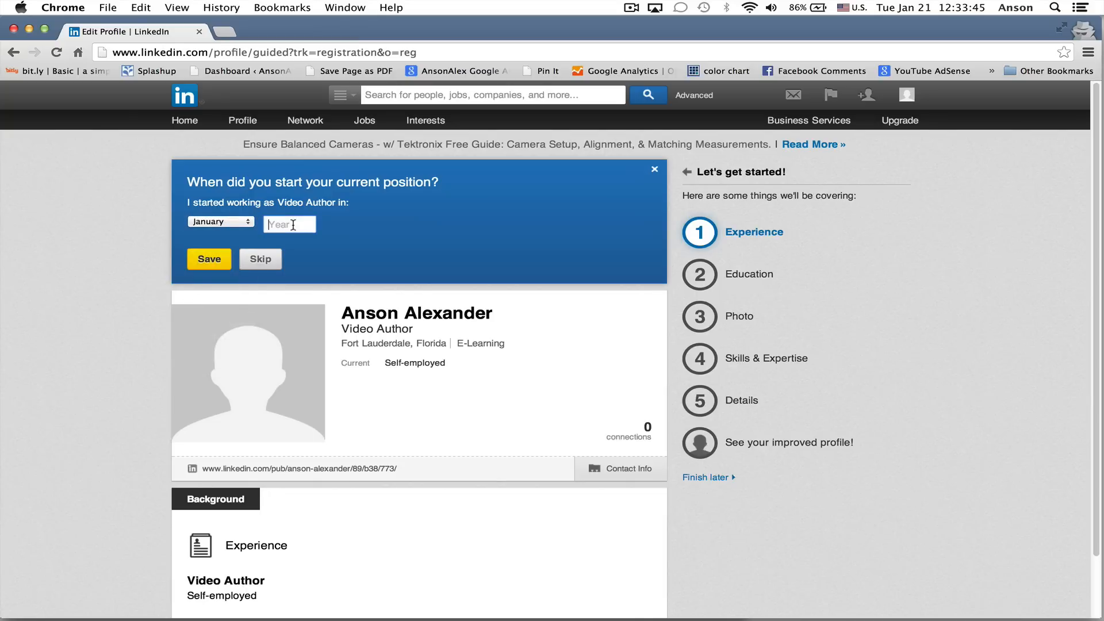
{"action": "type", "text": "2011"}
{"action": "left_click", "coordinate": [216, 260]}
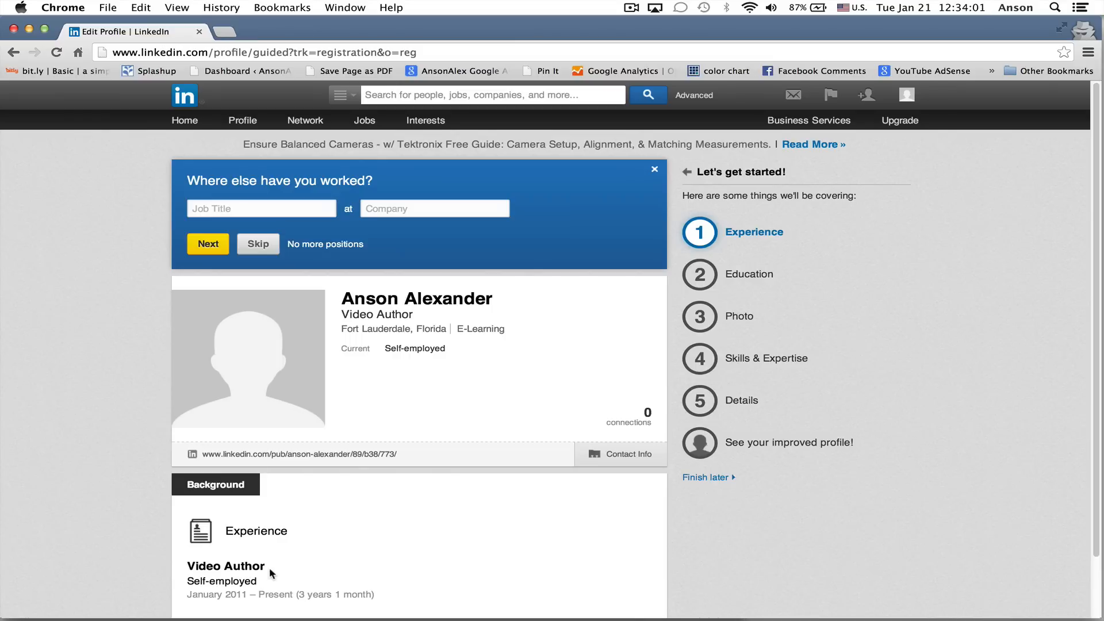
Complete the Experience section by stating that there are no more positions to add
{"action": "scroll", "coordinate": [131, 418], "scroll_direction": "down", "scroll_amount": 3}
{"action": "scroll", "coordinate": [131, 418], "scroll_direction": "up", "scroll_amount": 3}
{"action": "left_click", "coordinate": [331, 247]}
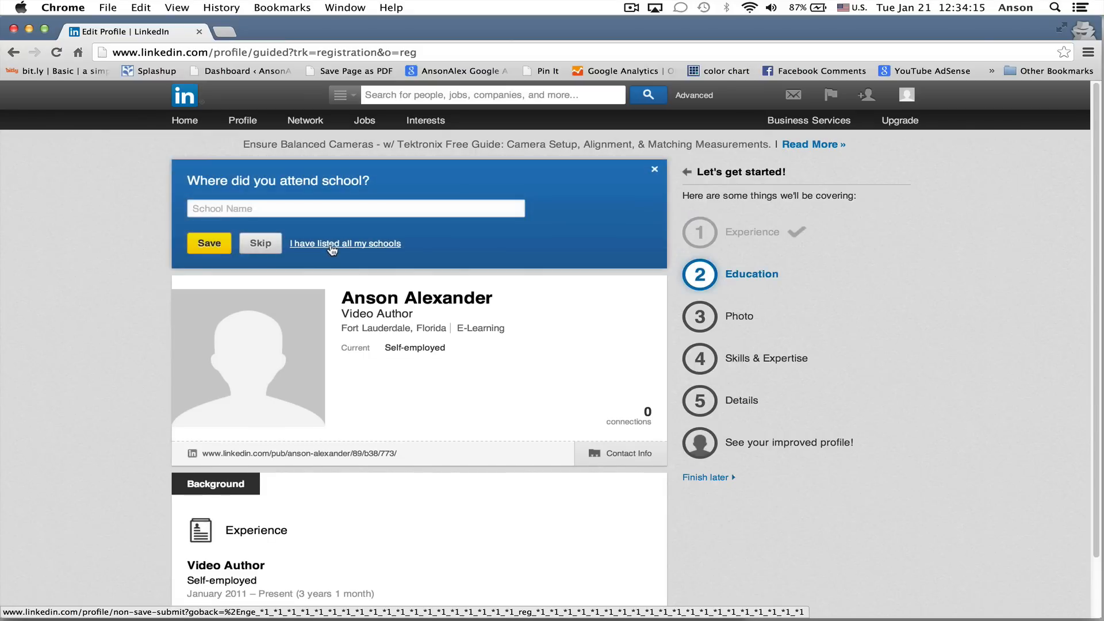
Add University of Tampa as the school attended and save it
{"action": "left_click", "coordinate": [414, 207]}
{"action": "type", "text": "Univer"}
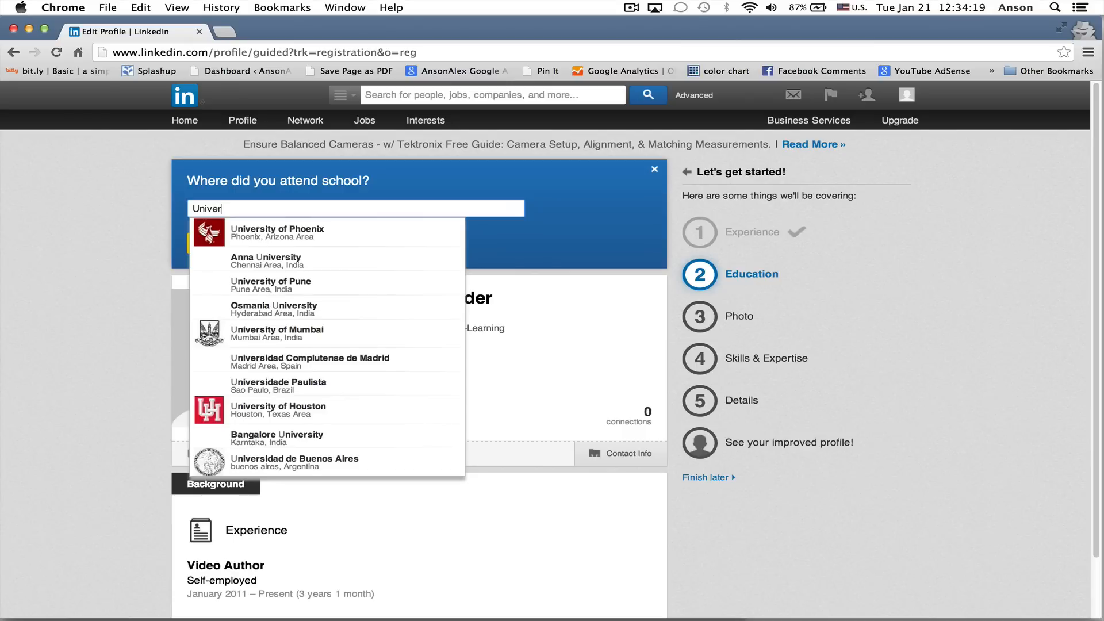
{"action": "type", "text": "sity of Tampa"}
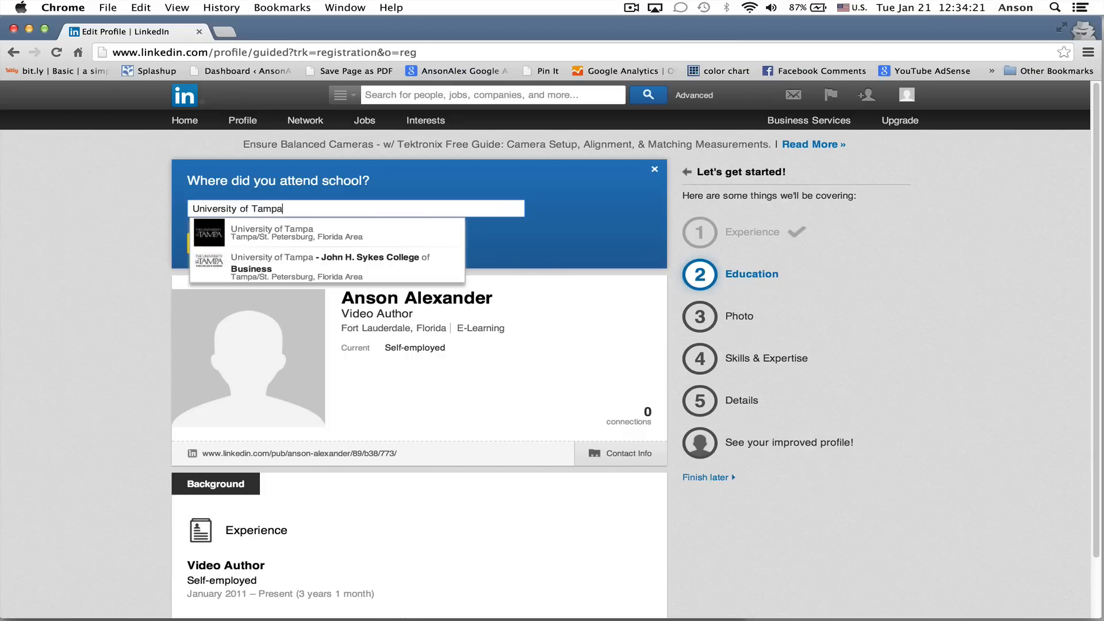
{"action": "left_click", "coordinate": [305, 236]}
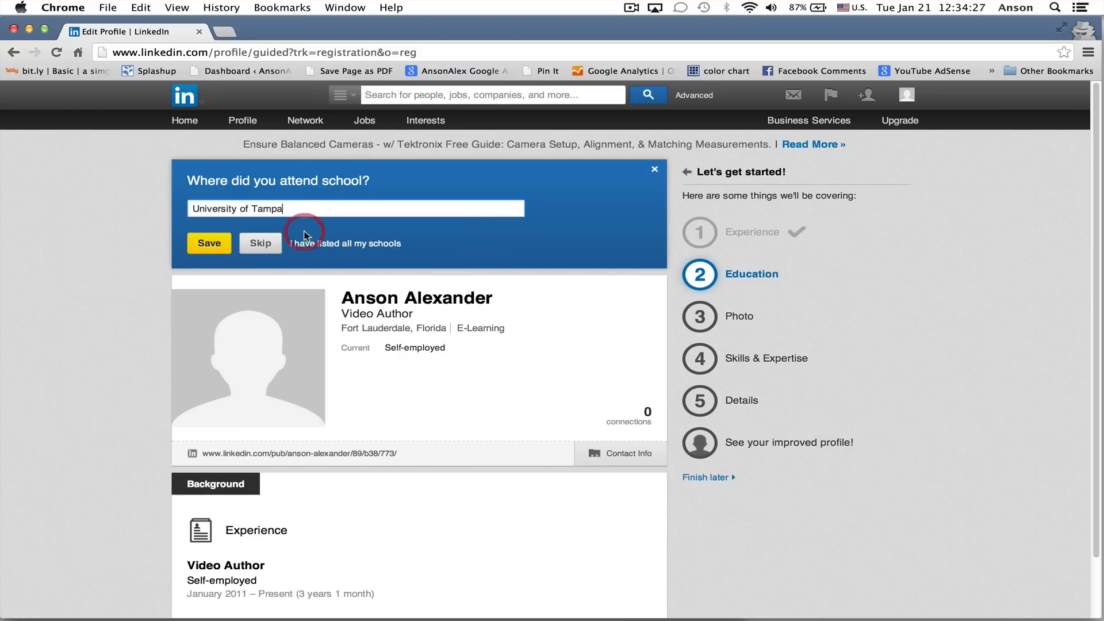
{"action": "left_click", "coordinate": [209, 243]}
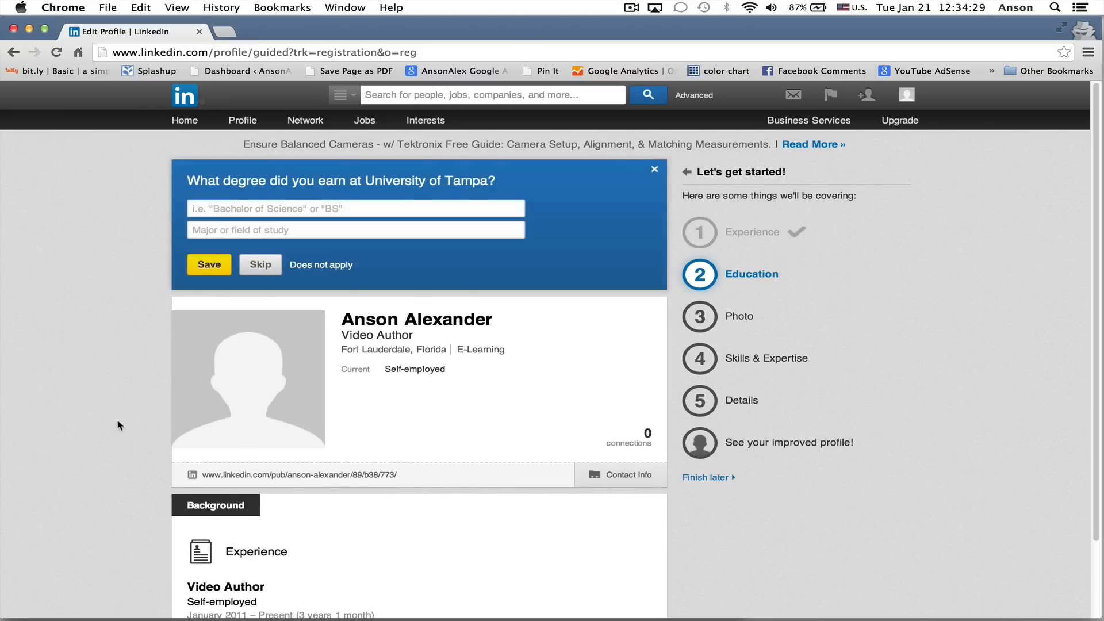
Enter Bachelor of Science in International business and information systems as the degree earned at University of Tampa and save it
{"action": "scroll", "coordinate": [121, 423], "scroll_direction": "down", "scroll_amount": 5}
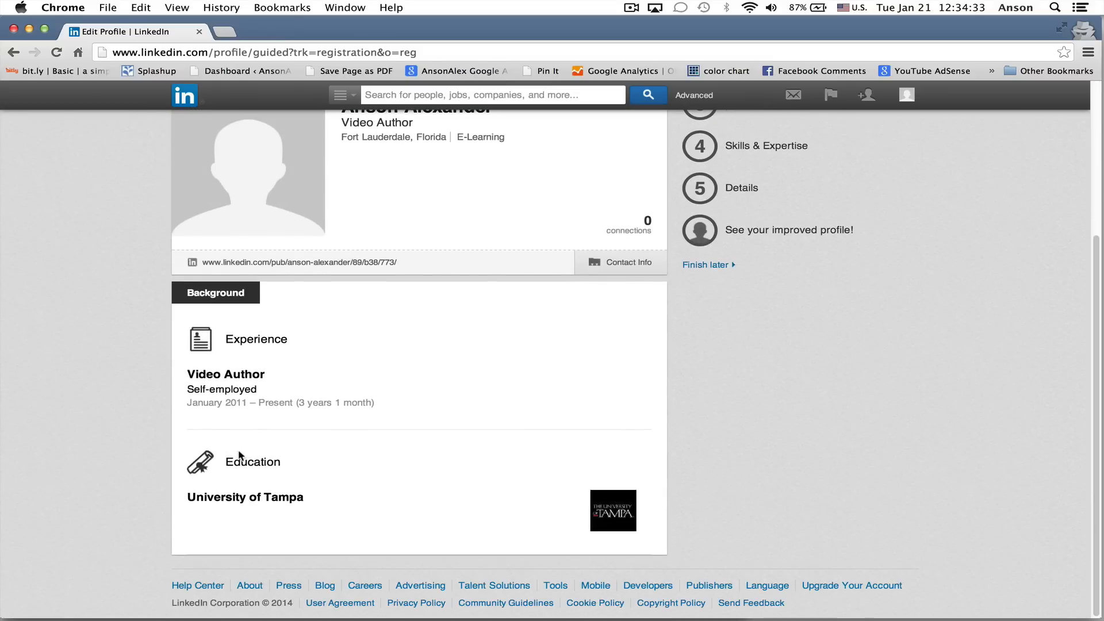
{"action": "scroll", "coordinate": [241, 452], "scroll_direction": "up", "scroll_amount": 4}
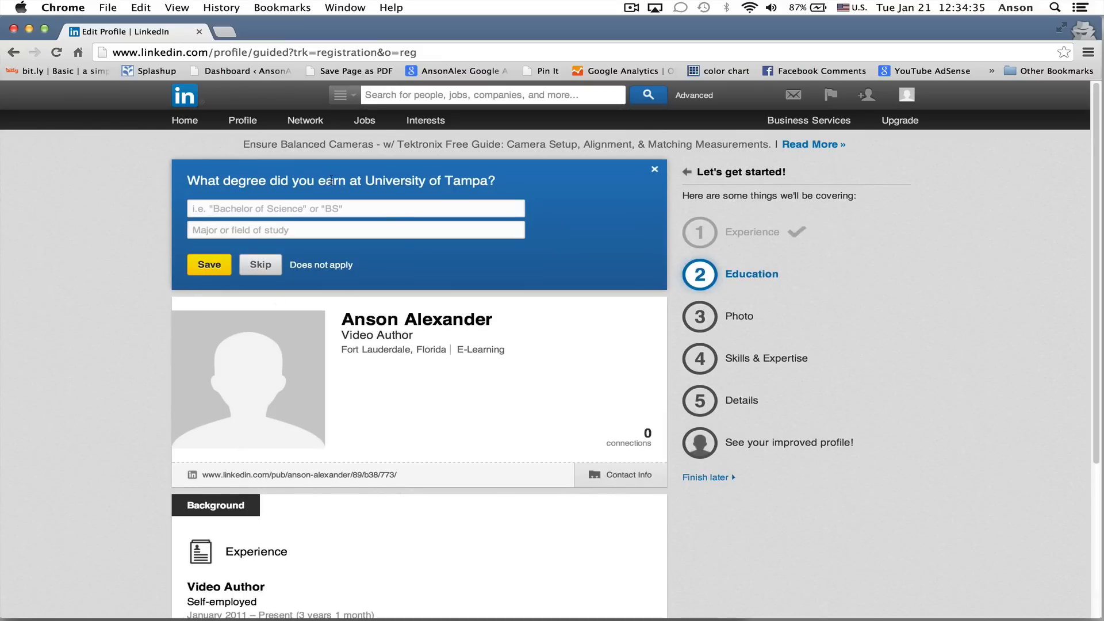
{"action": "left_click", "coordinate": [315, 209]}
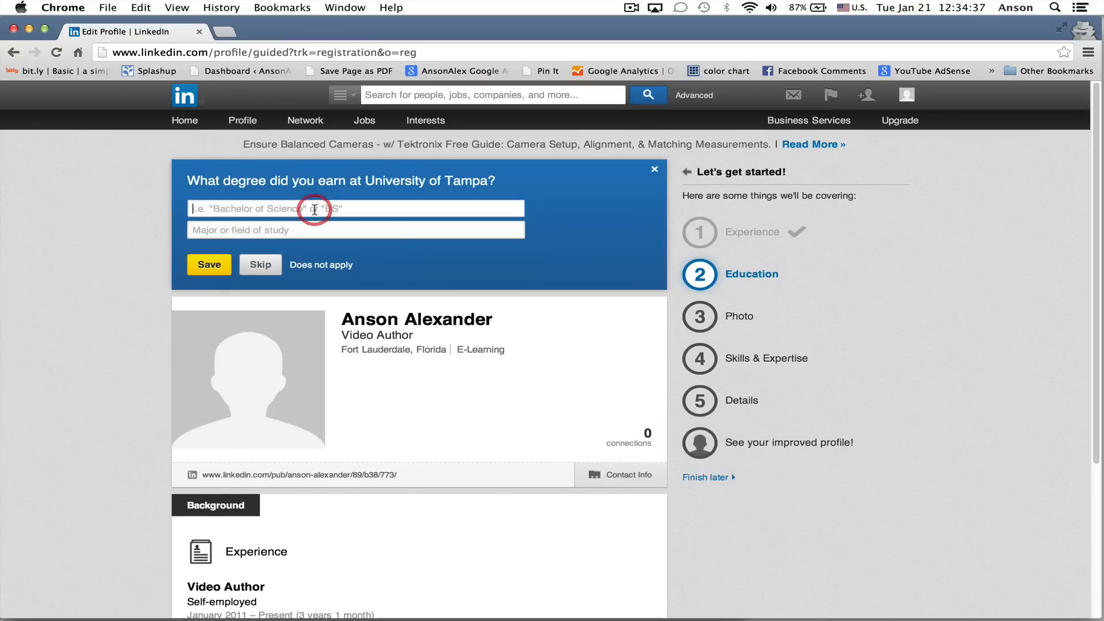
{"action": "type", "text": "Bac"}
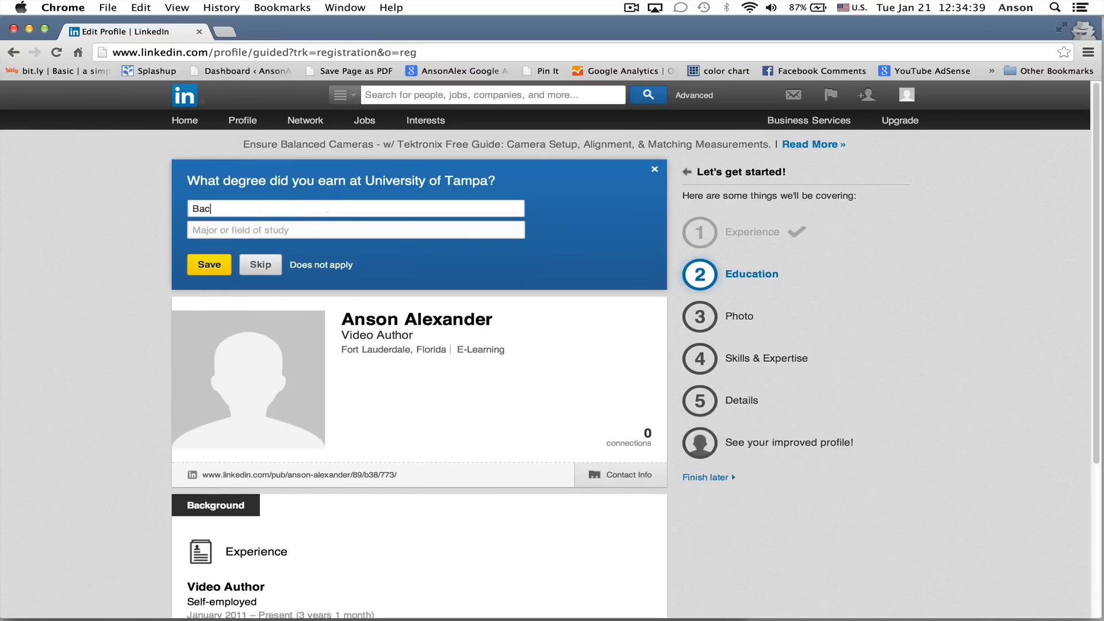
{"action": "type", "text": "helor of Science"}
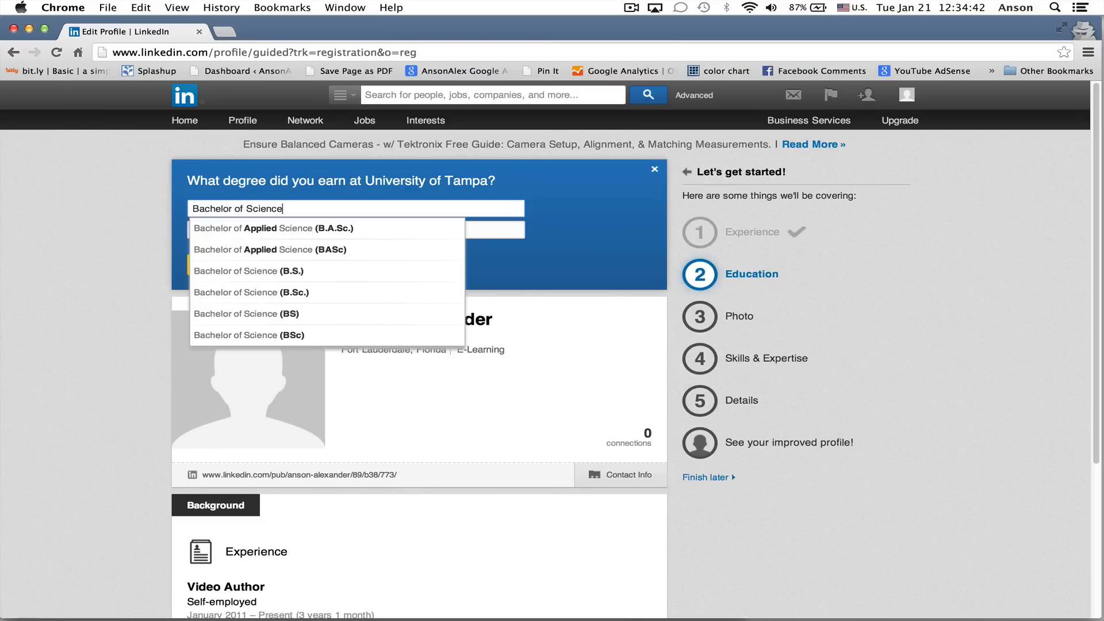
{"action": "key", "text": "Tab"}
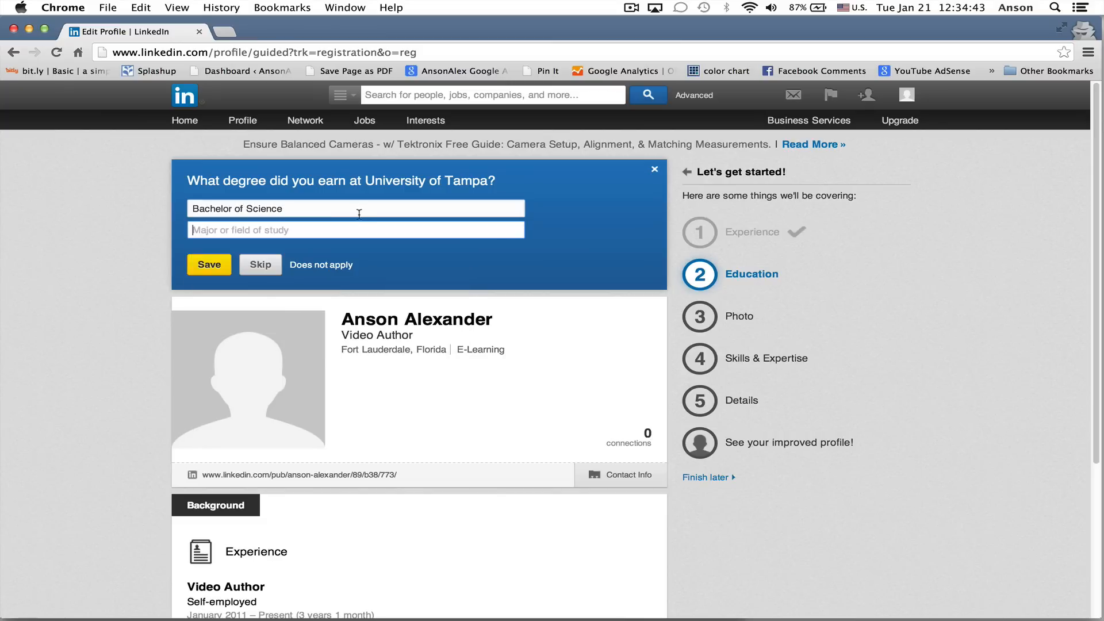
{"action": "type", "text": "Internationa"}
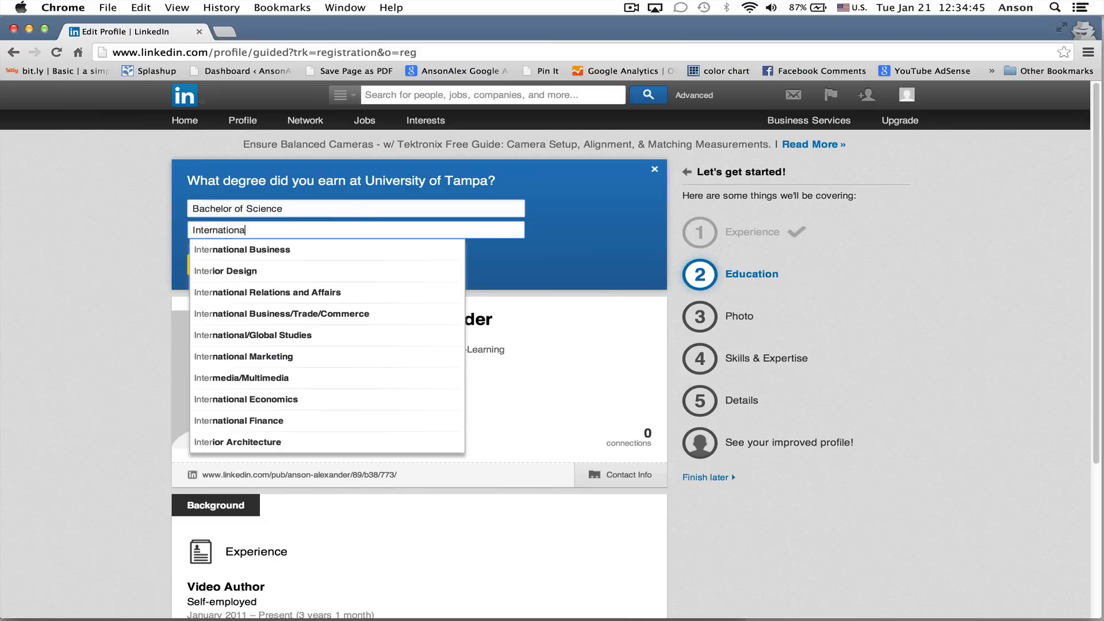
{"action": "type", "text": "l business and information systems"}
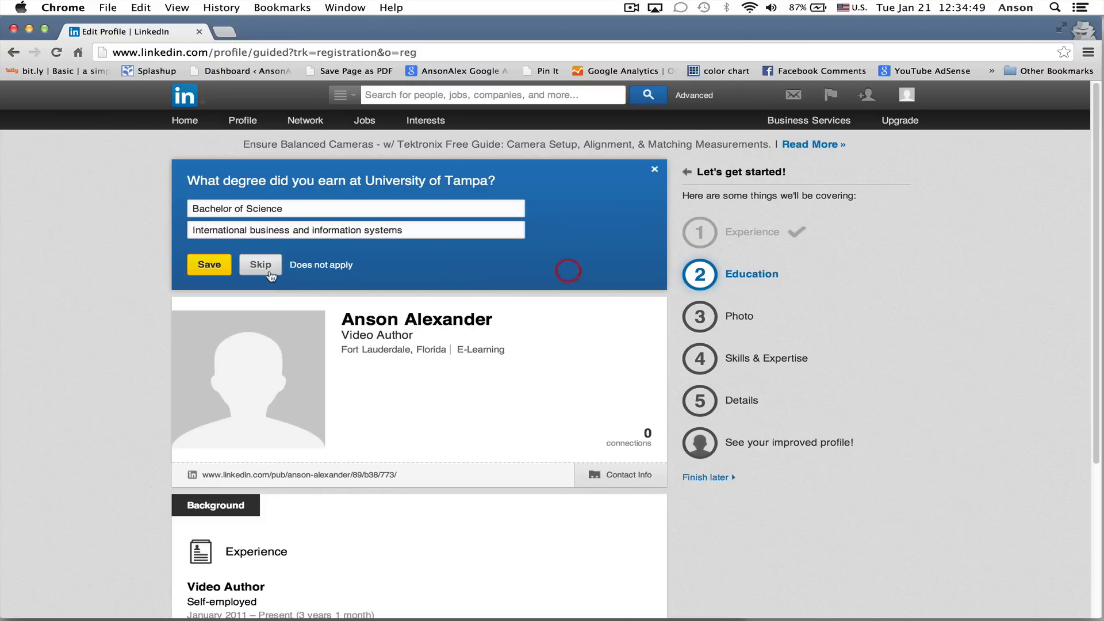
{"action": "left_click", "coordinate": [209, 265]}
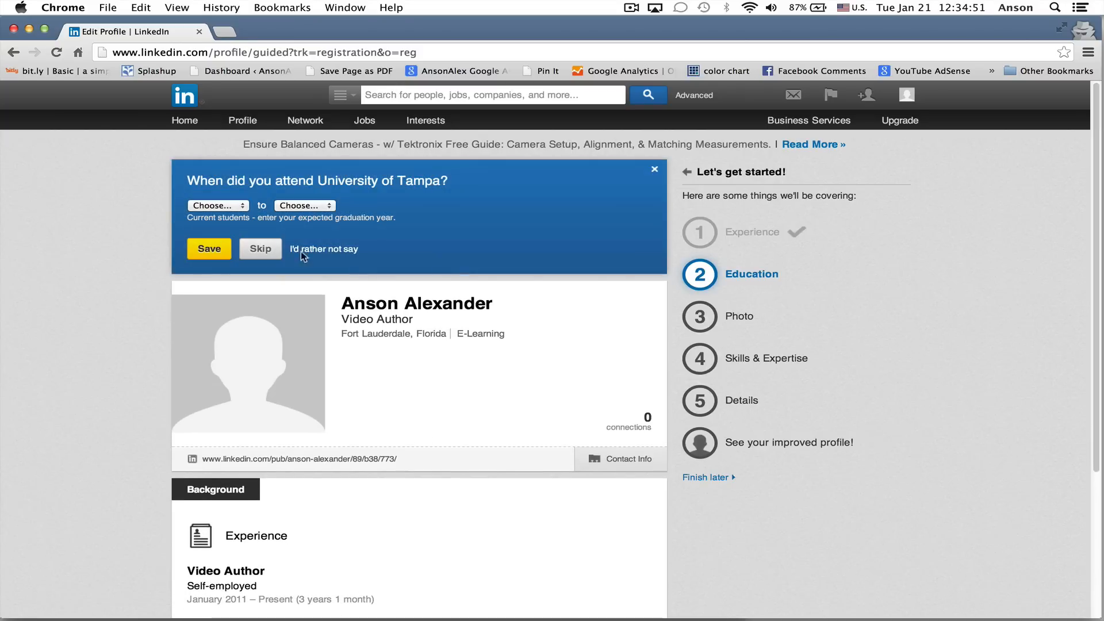
Save 2006 to 2010 as the University of Tampa attendance years and state that all schools have been listed
{"action": "left_click", "coordinate": [228, 207]}
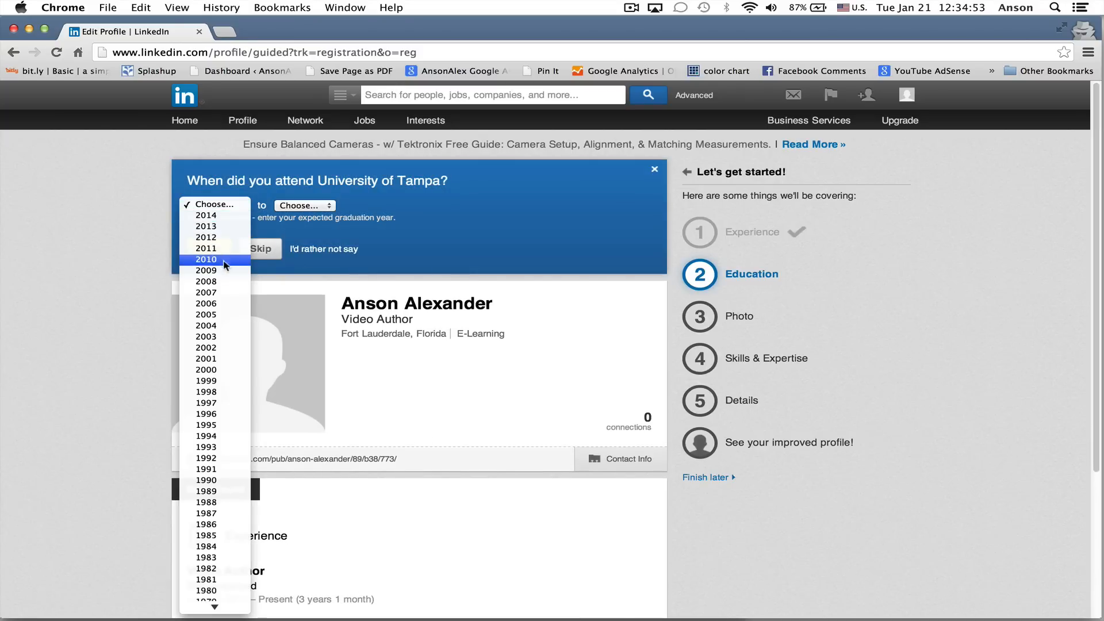
{"action": "left_click", "coordinate": [223, 305]}
{"action": "left_click", "coordinate": [304, 207]}
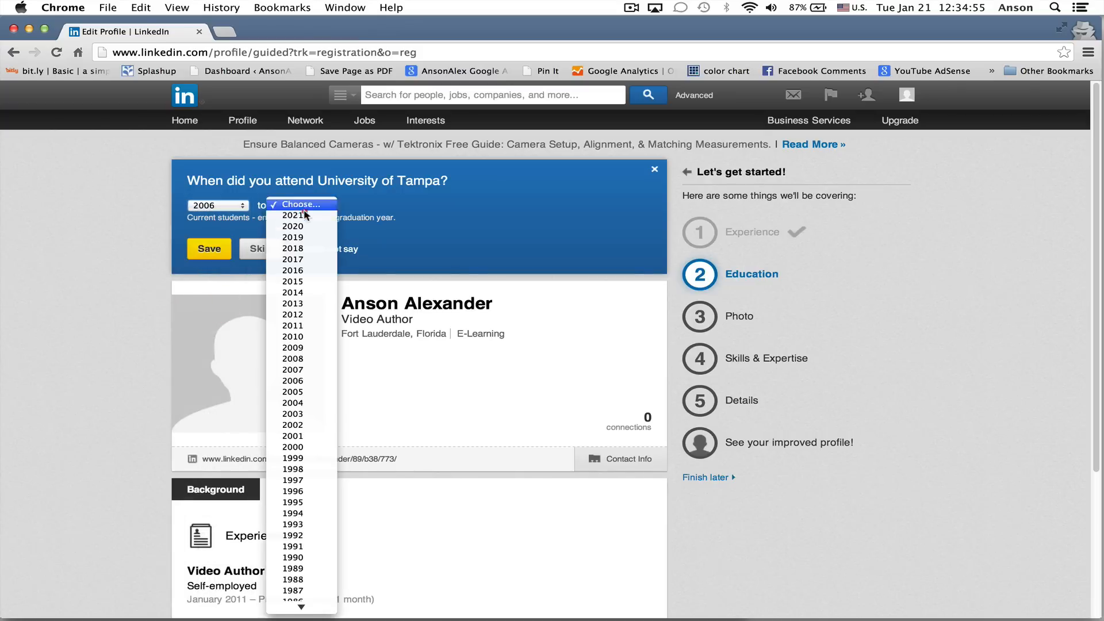
{"action": "left_click", "coordinate": [294, 337]}
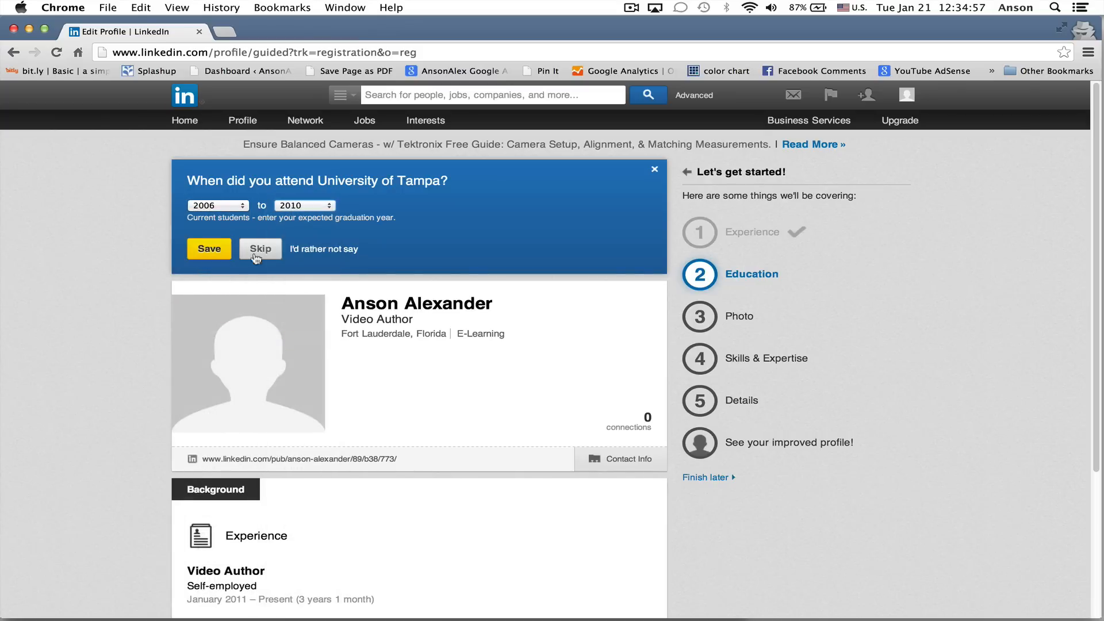
{"action": "left_click", "coordinate": [214, 248]}
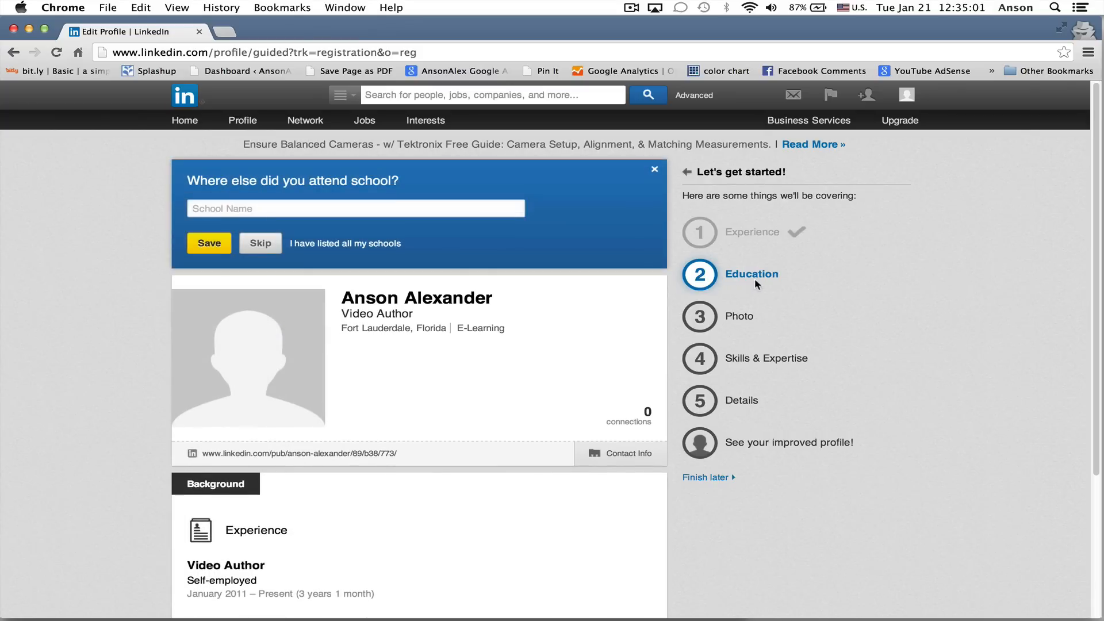
{"action": "left_click", "coordinate": [316, 244]}
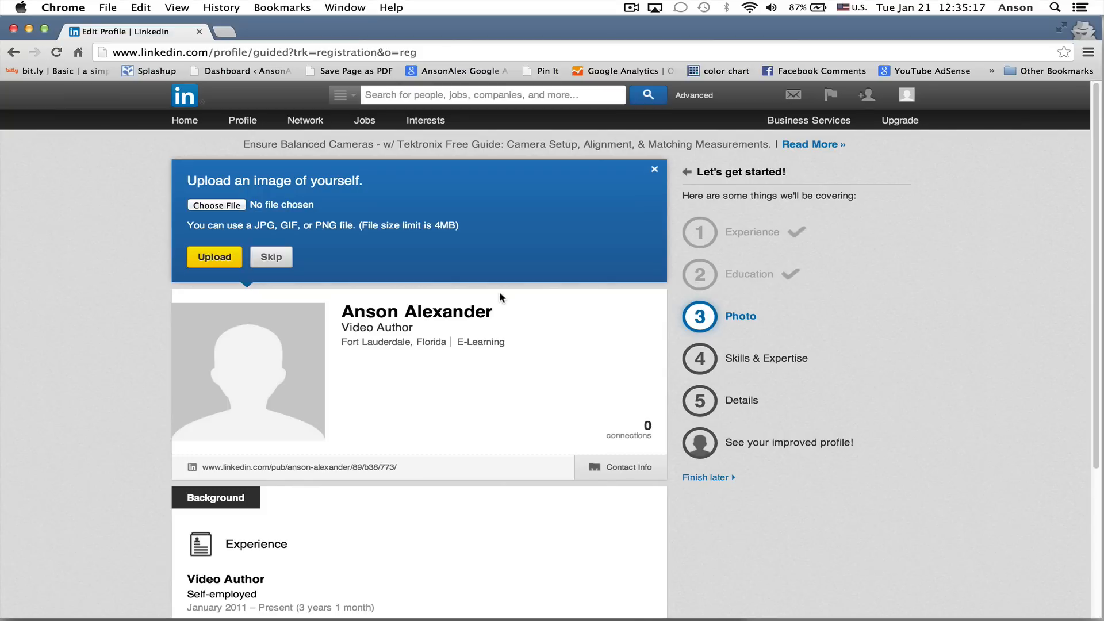
Upload the small square JPG portrait from the Desktop and add it to the profile as the profile picture
{"action": "left_click", "coordinate": [213, 207]}
{"action": "left_click", "coordinate": [143, 161]}
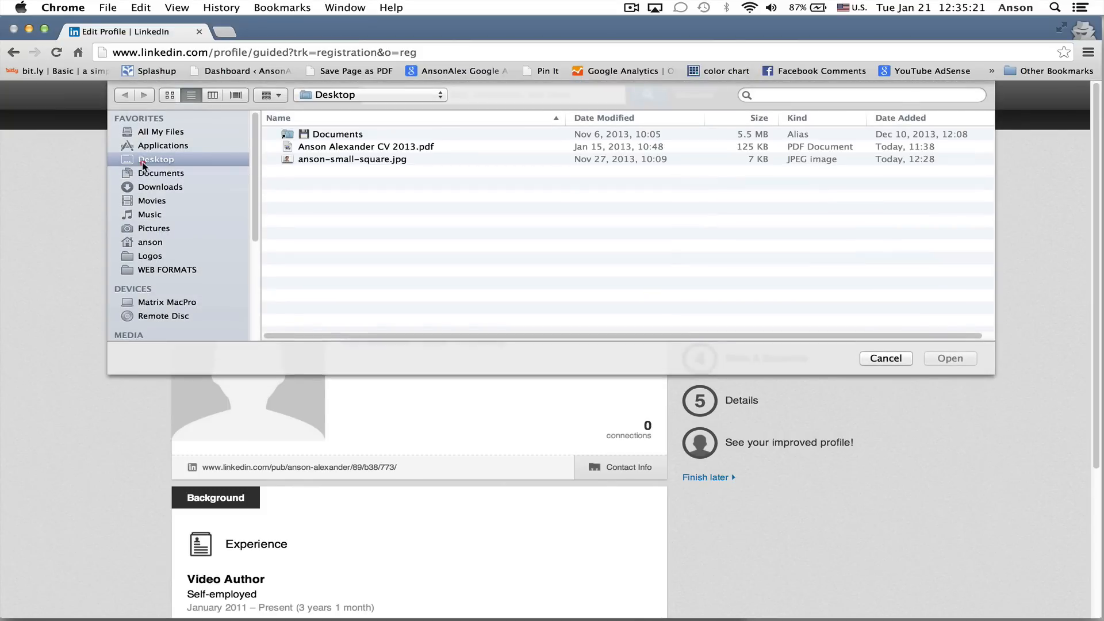
{"action": "left_click", "coordinate": [305, 158]}
{"action": "left_click", "coordinate": [949, 358]}
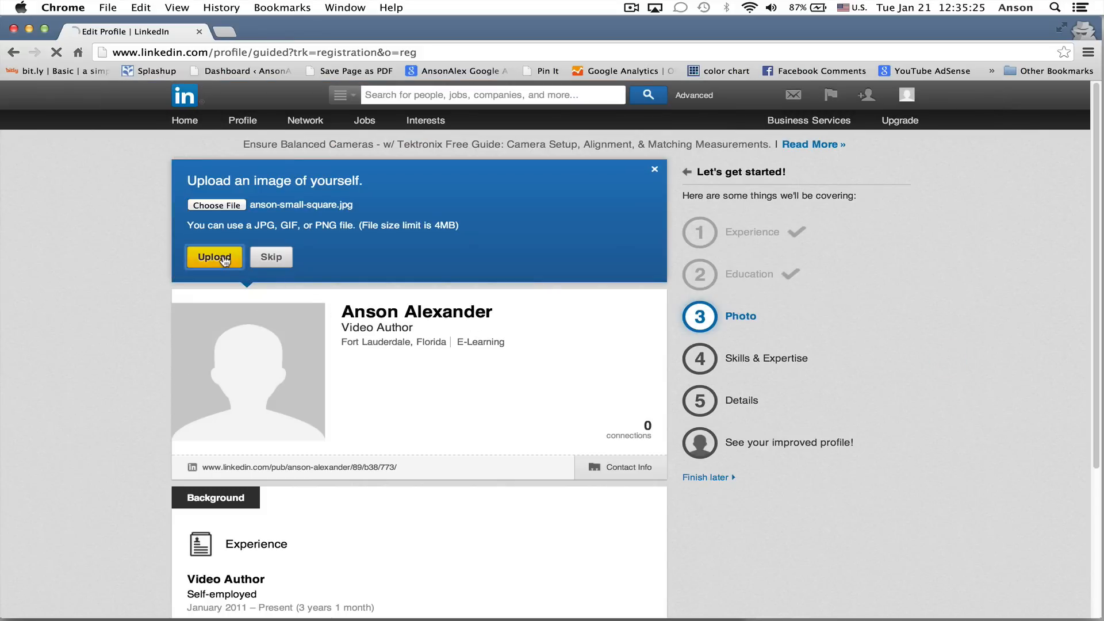
{"action": "left_click", "coordinate": [224, 260]}
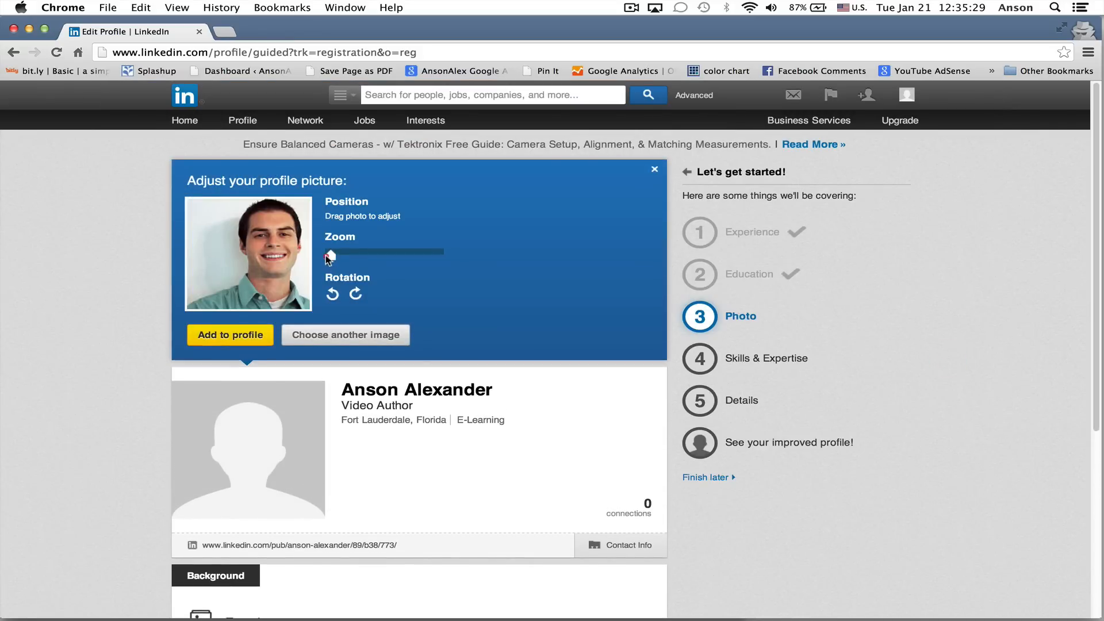
{"action": "left_click_drag", "start_coordinate": [331, 255], "coordinate": [265, 258]}
{"action": "left_click", "coordinate": [253, 341]}
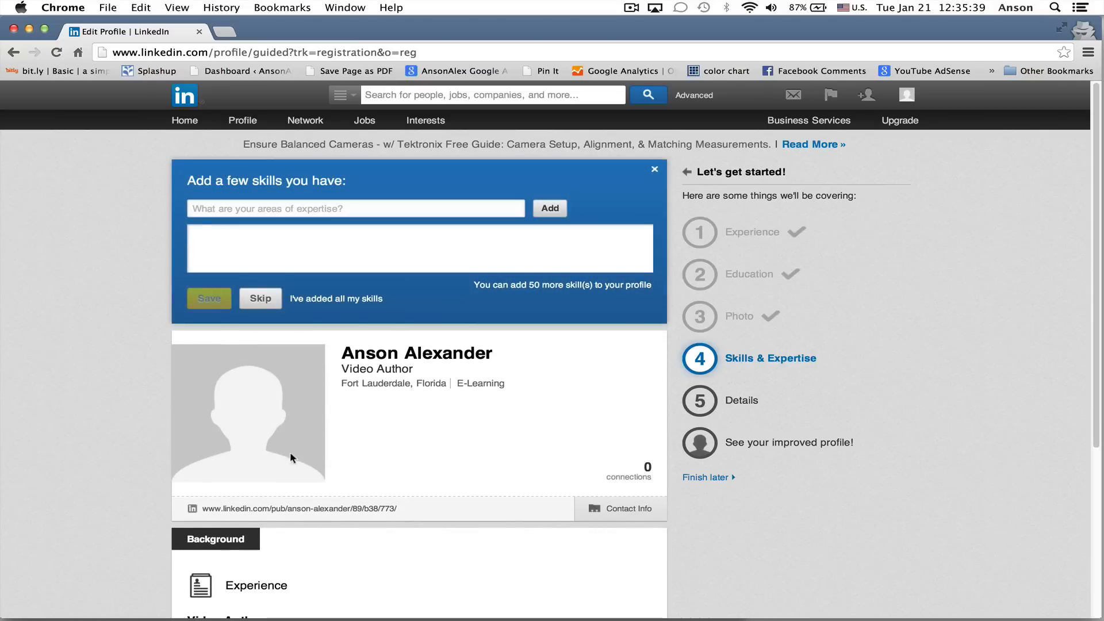
Complete the Skills & Expertise section without adding any skills
{"action": "scroll", "coordinate": [122, 360], "scroll_direction": "down", "scroll_amount": 5}
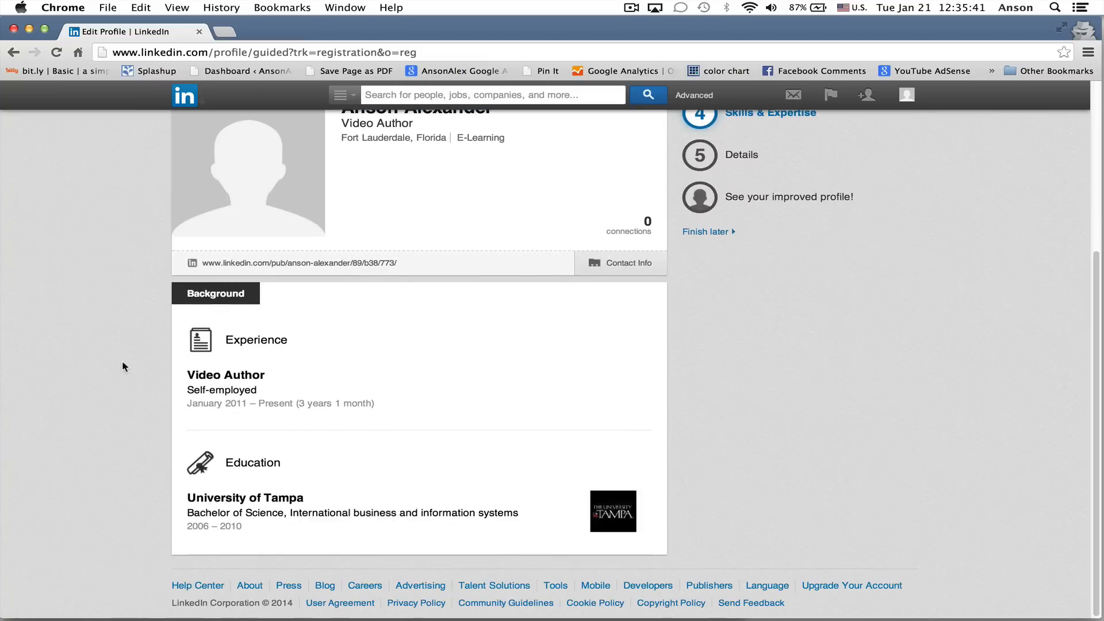
{"action": "scroll", "coordinate": [122, 360], "scroll_direction": "up", "scroll_amount": 5}
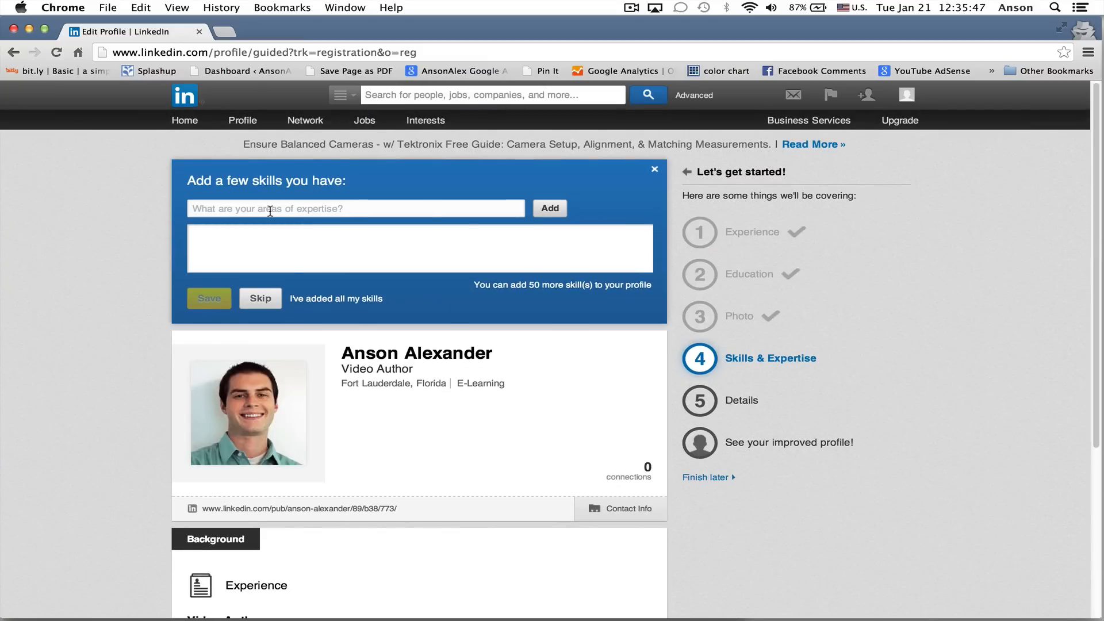
{"action": "left_click", "coordinate": [366, 300]}
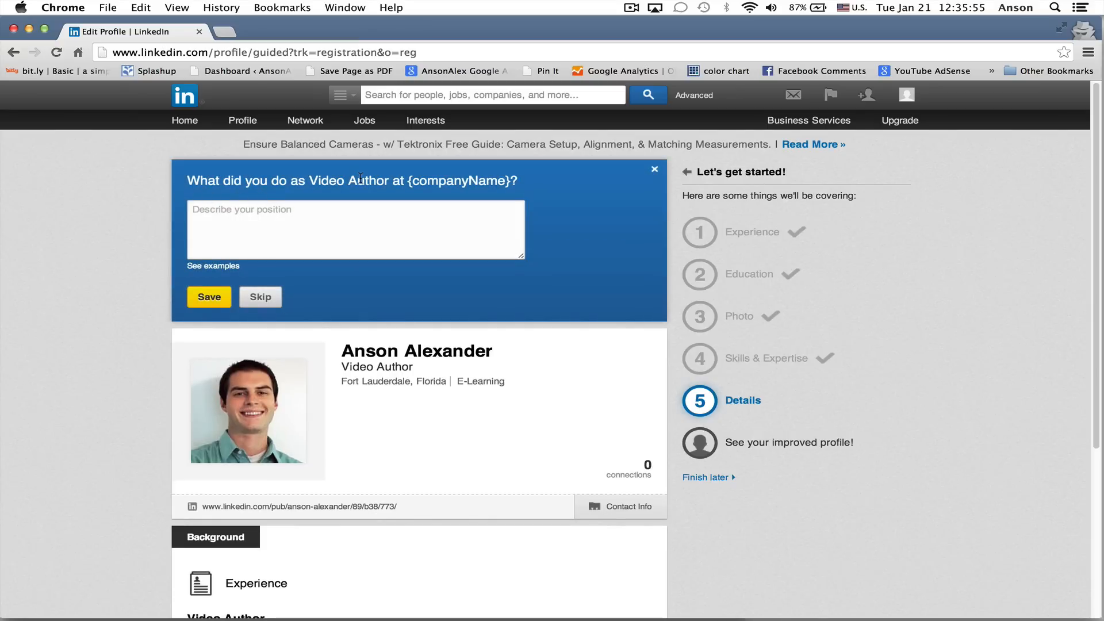
Describe the Video Author position as "Grew a following 17,000+ subscribers on YouTube" and save the description
{"action": "scroll", "coordinate": [122, 401], "scroll_direction": "down", "scroll_amount": 5}
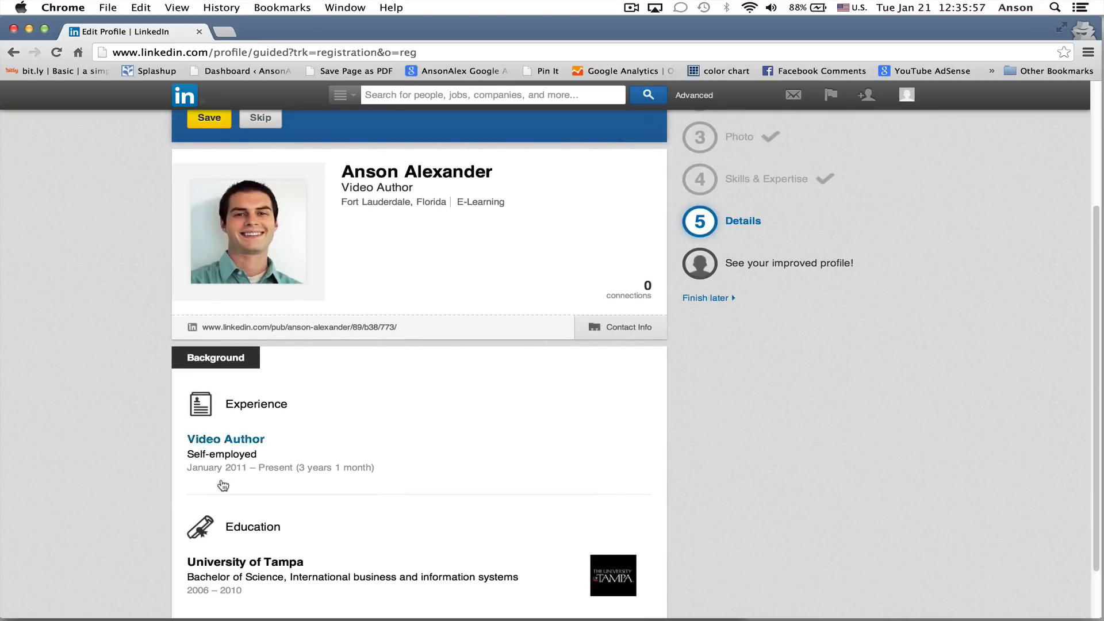
{"action": "scroll", "coordinate": [244, 498], "scroll_direction": "up", "scroll_amount": 4}
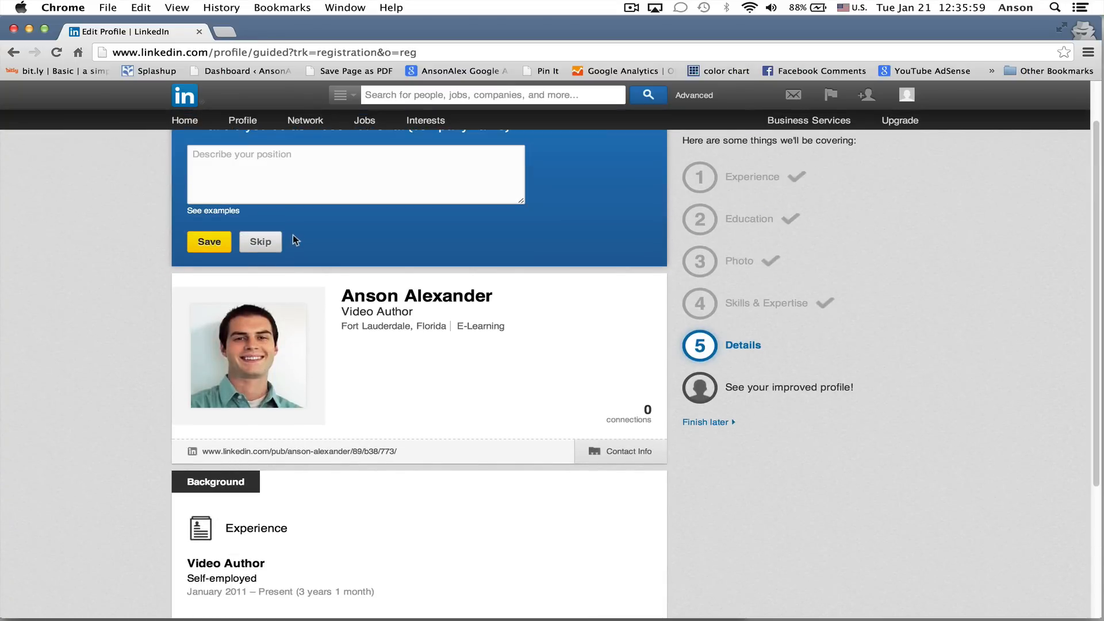
{"action": "left_click", "coordinate": [279, 198]}
{"action": "type", "text": "Grew a"}
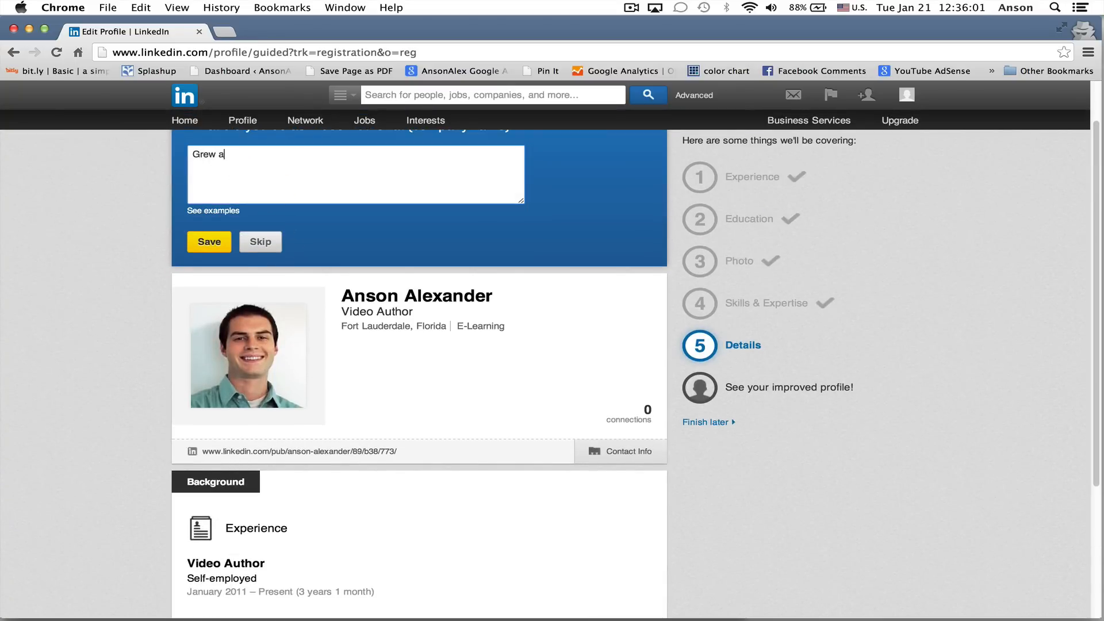
{"action": "type", "text": " following 17,000+ subscribers o"}
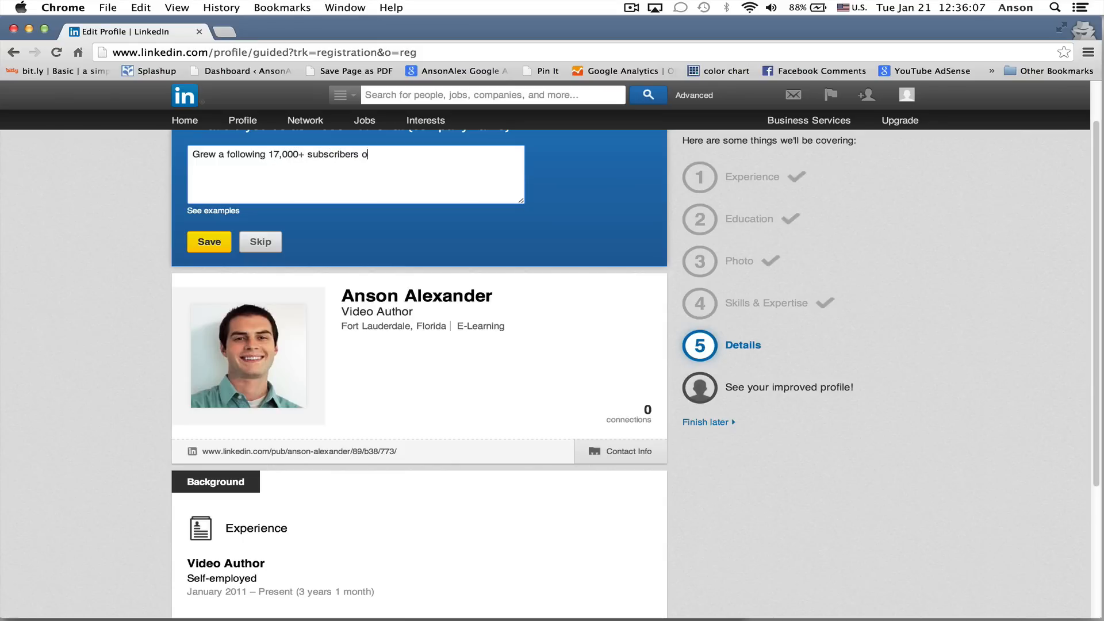
{"action": "type", "text": "n YouTube"}
{"action": "left_click", "coordinate": [208, 244]}
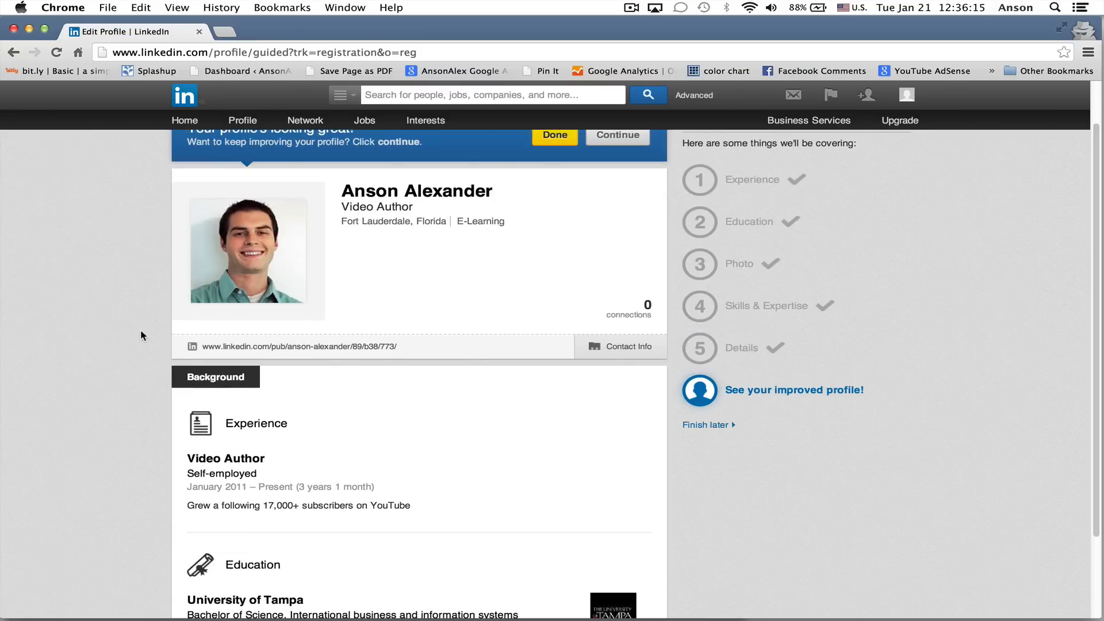
Check the position description on the profile and finish the guided profile setup
{"action": "left_click_drag", "start_coordinate": [189, 507], "coordinate": [396, 515]}
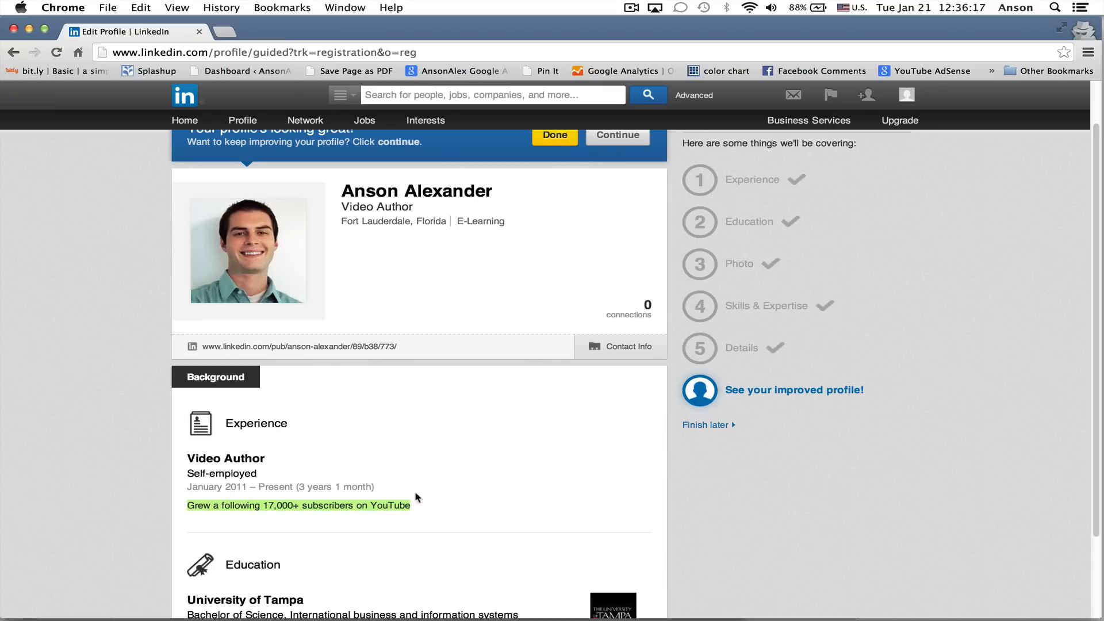
{"action": "left_click", "coordinate": [428, 487]}
{"action": "scroll", "coordinate": [412, 426], "scroll_direction": "up", "scroll_amount": 2}
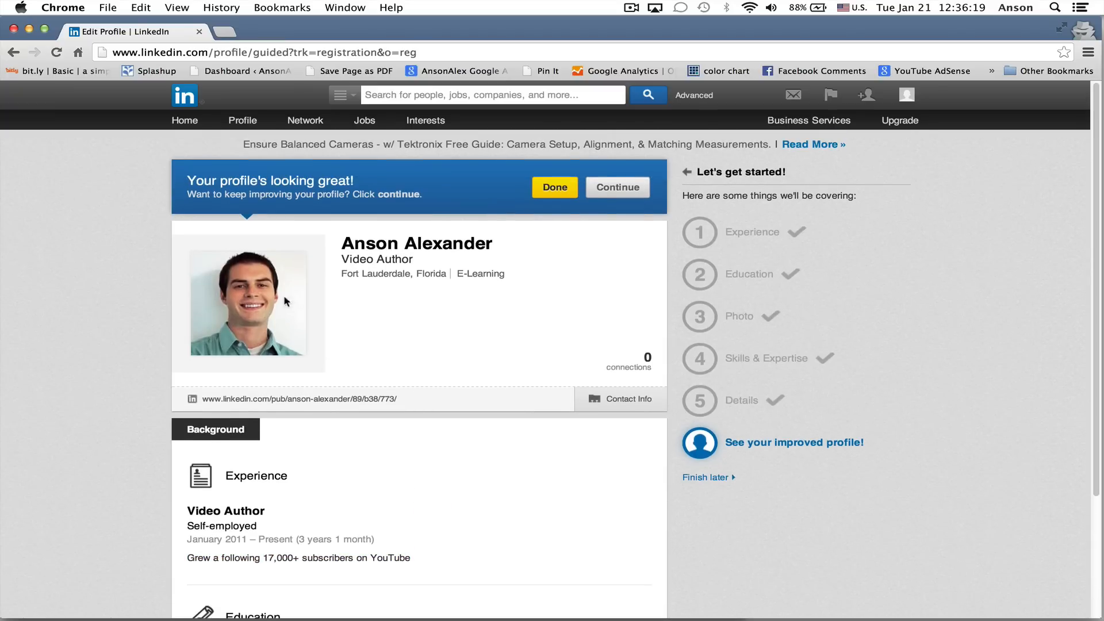
{"action": "left_click", "coordinate": [557, 188]}
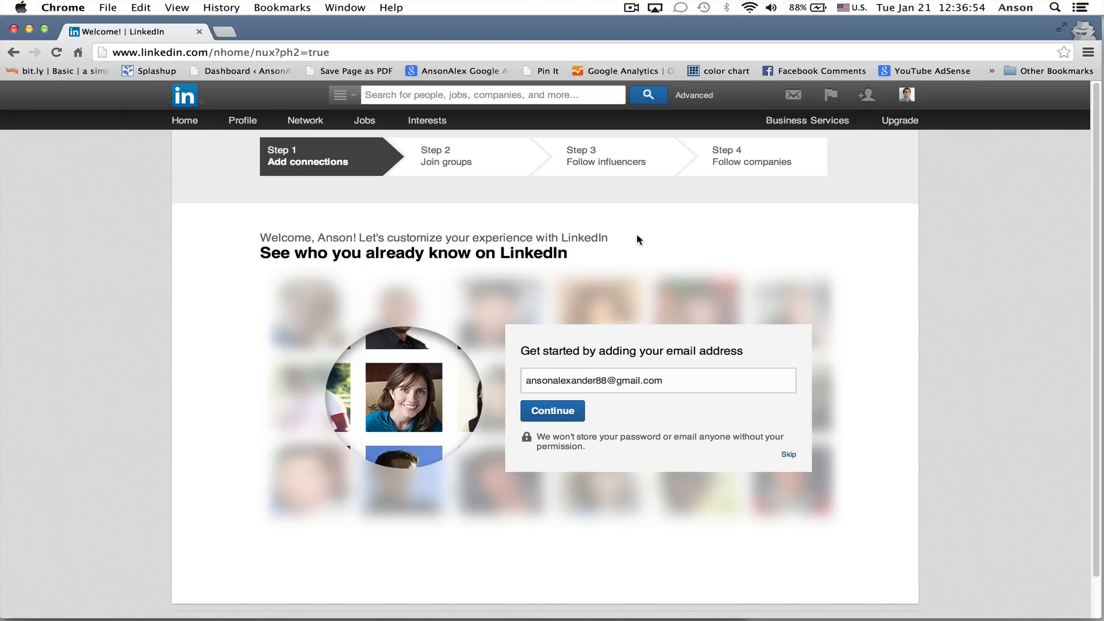
Pass through the connections, groups, influencers and companies steps without selecting anything and open the new homepage
{"action": "left_click", "coordinate": [789, 455]}
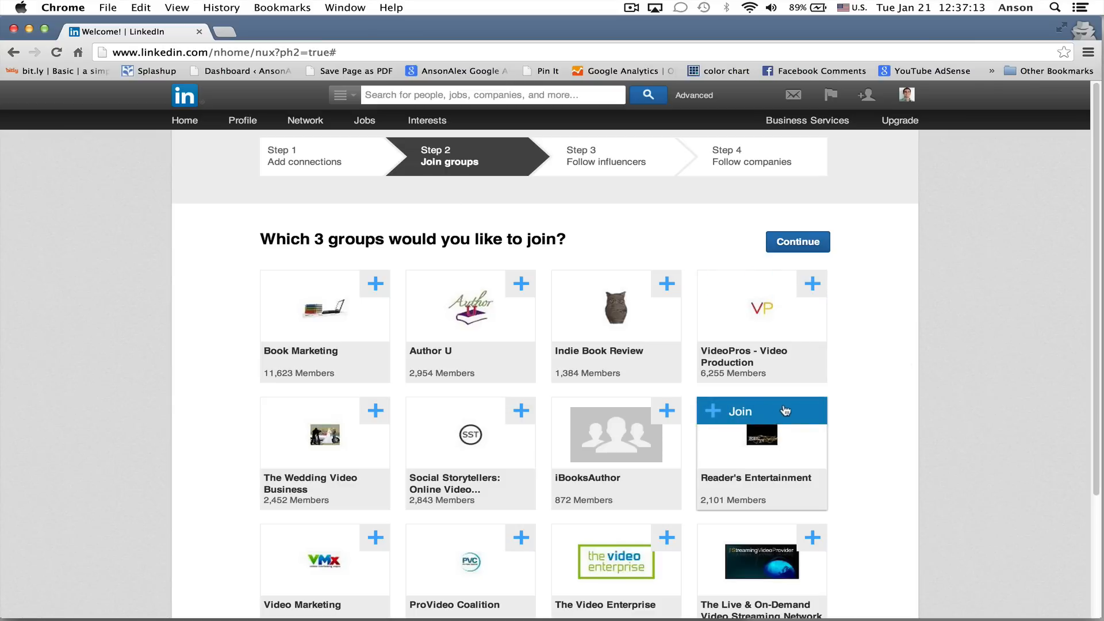
{"action": "left_click", "coordinate": [787, 242]}
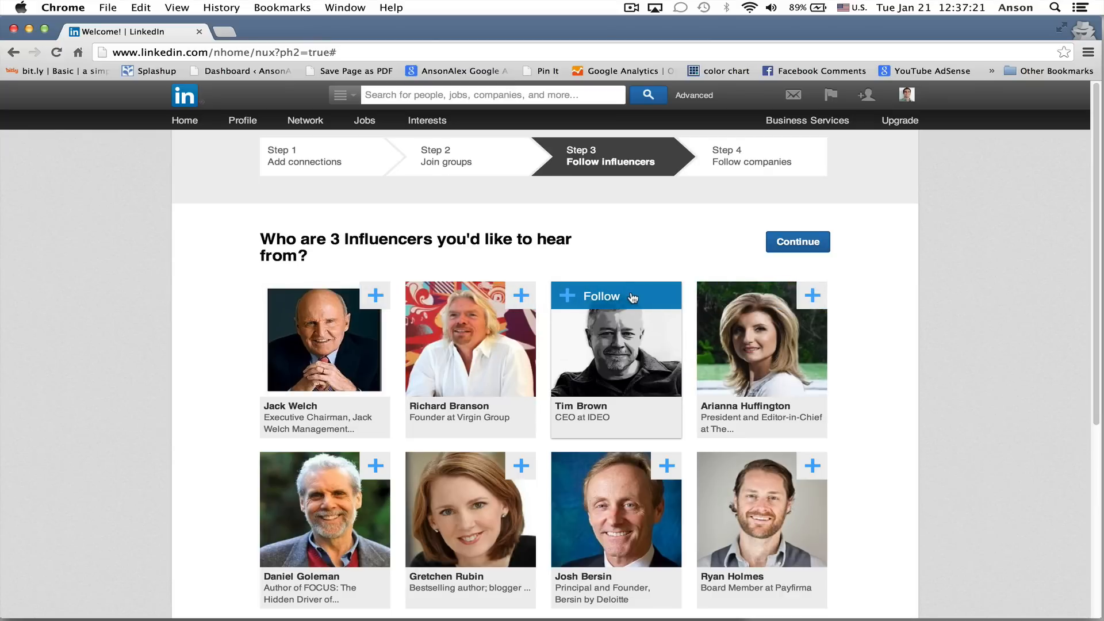
{"action": "left_click", "coordinate": [791, 240]}
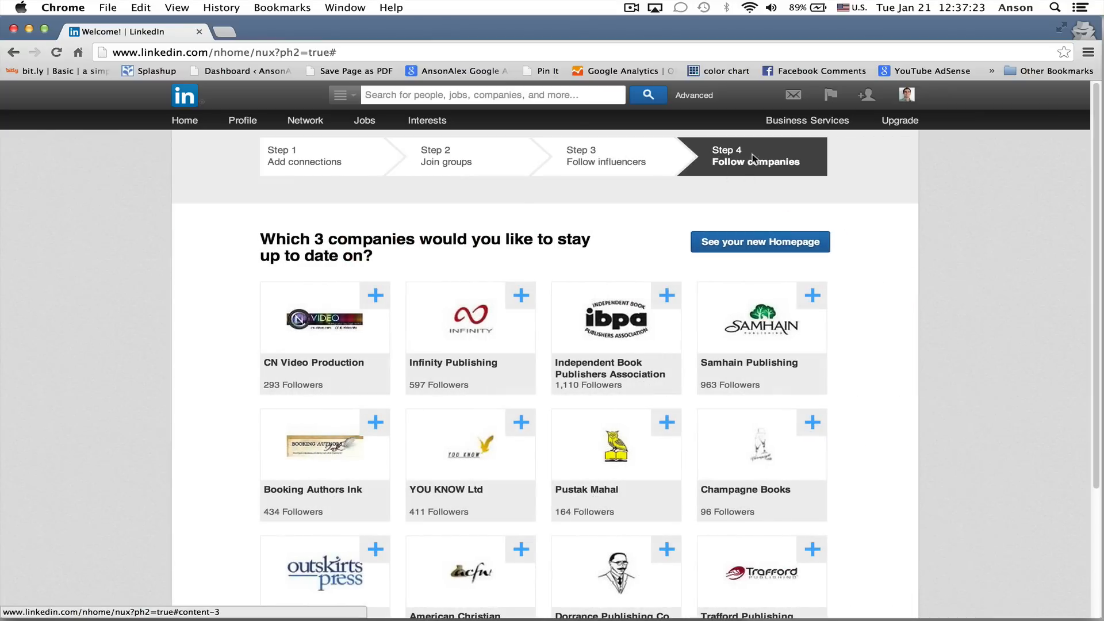
{"action": "left_click", "coordinate": [738, 245]}
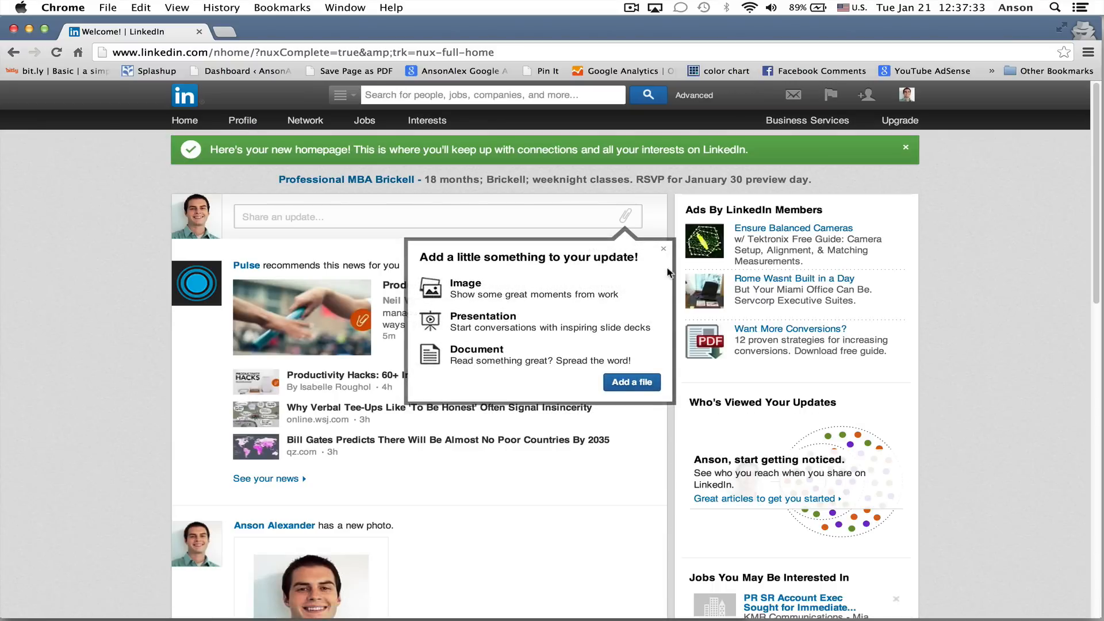
Dismiss the tip about adding files to updates and open the account's own profile page
{"action": "left_click", "coordinate": [663, 248]}
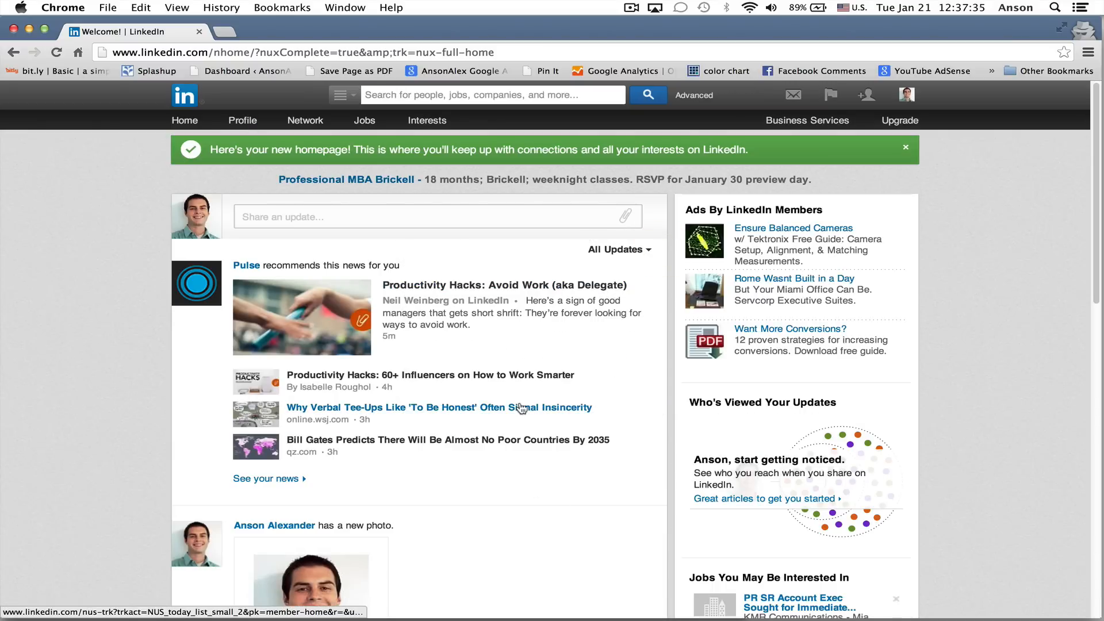
{"action": "left_click", "coordinate": [246, 122]}
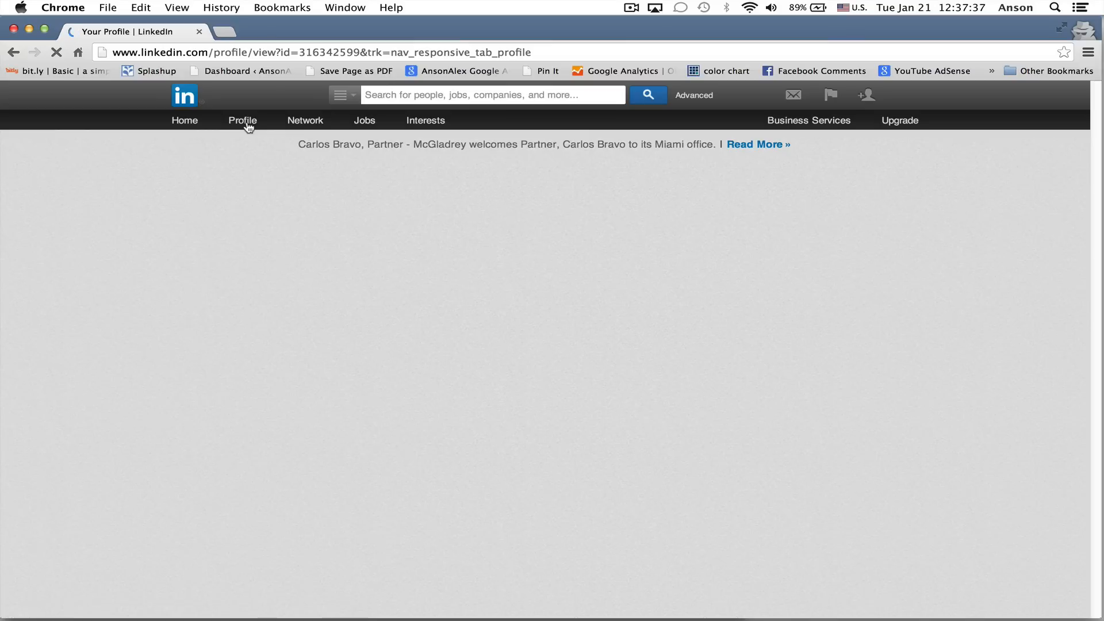
Look over the new profile's Background section and sign out of the account
{"action": "scroll", "coordinate": [175, 275], "scroll_direction": "down", "scroll_amount": 5}
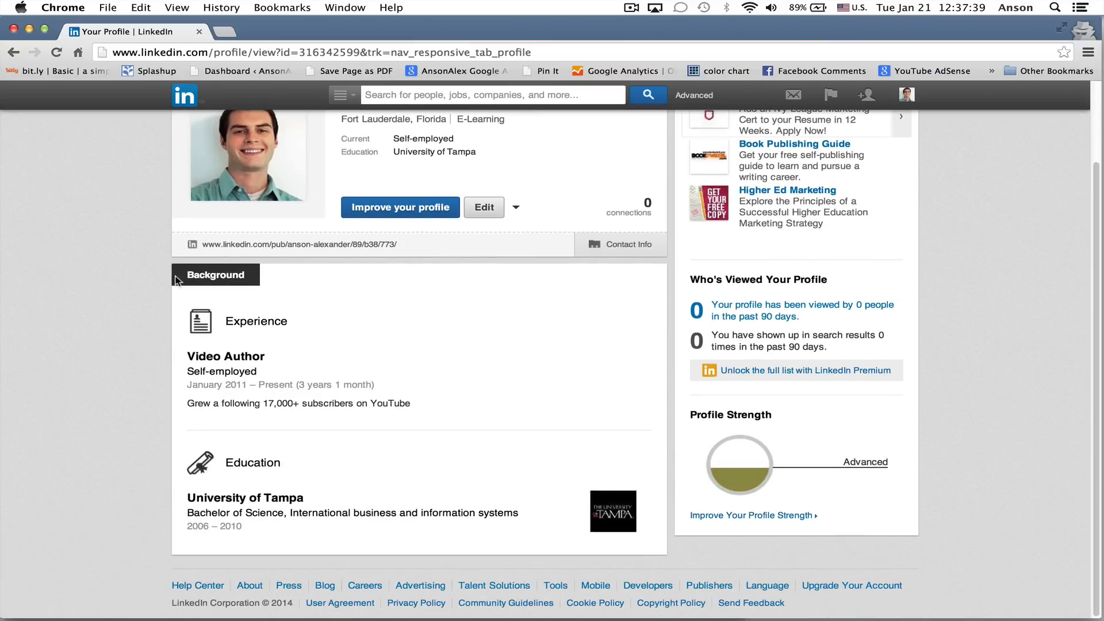
{"action": "scroll", "coordinate": [175, 274], "scroll_direction": "up", "scroll_amount": 5}
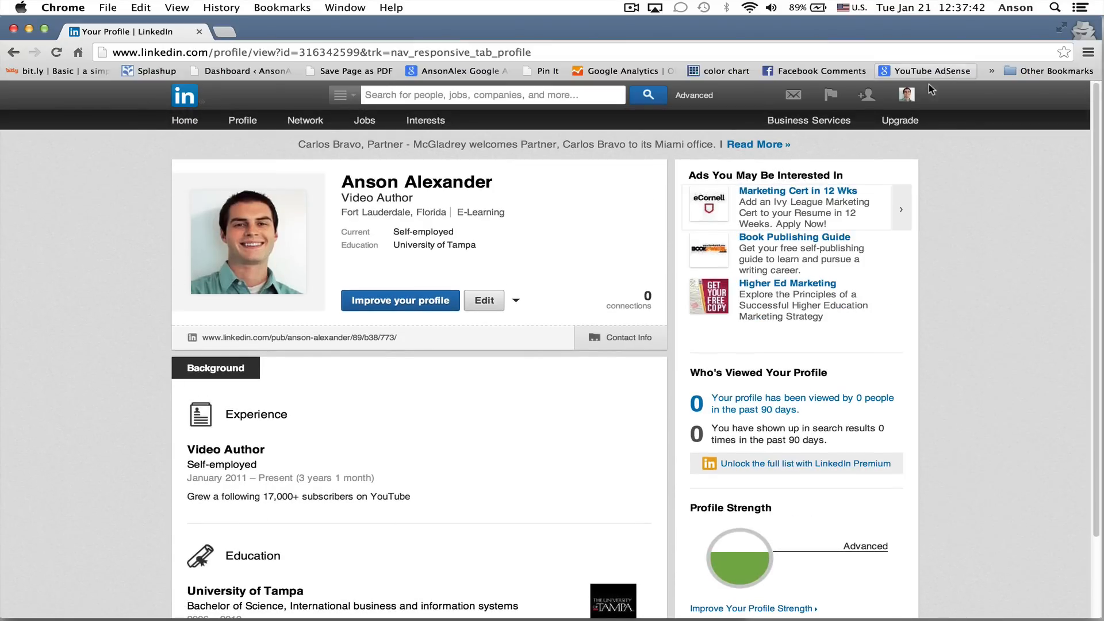
{"action": "mouse_move", "coordinate": [907, 94]}
{"action": "left_click", "coordinate": [875, 146]}
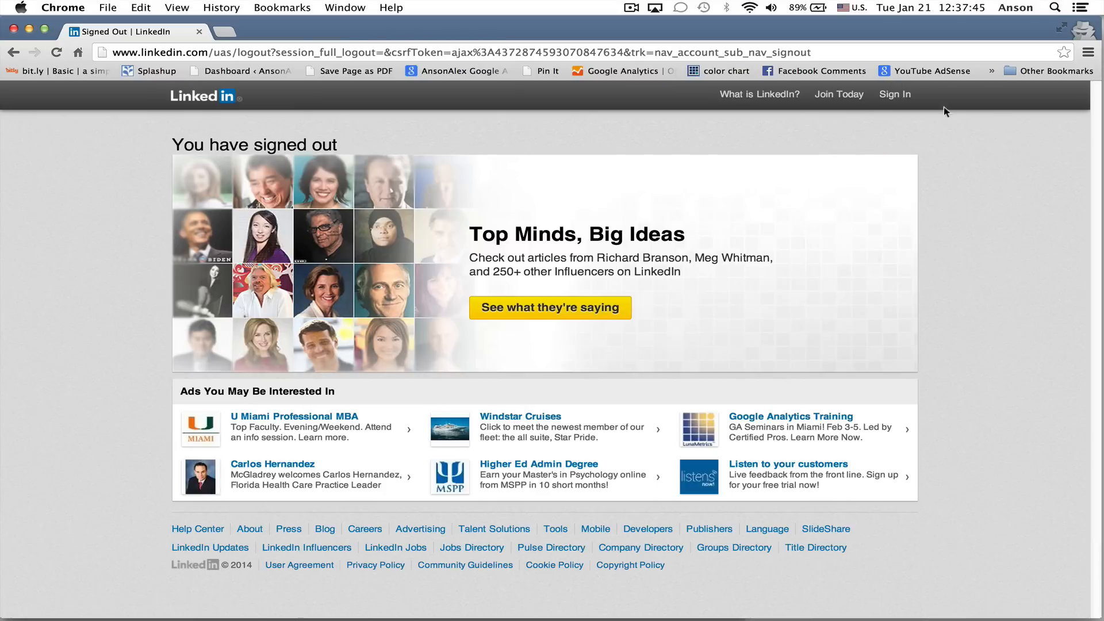
Sign in to the other, established account with its saved e-mail address and account password
{"action": "left_click", "coordinate": [895, 94]}
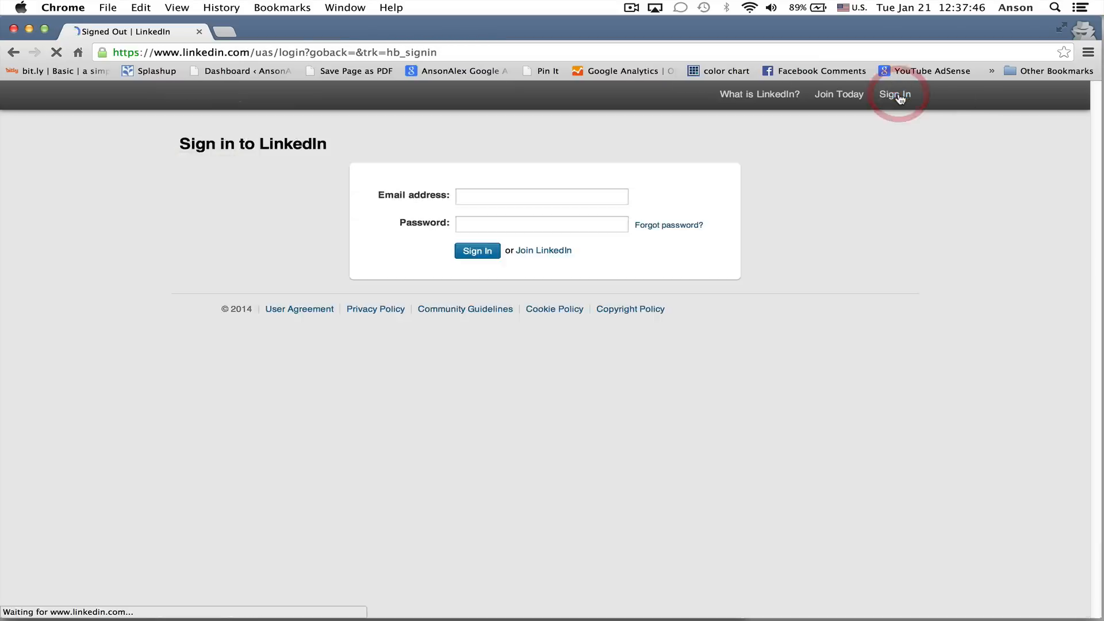
{"action": "left_click", "coordinate": [601, 197]}
{"action": "type", "text": "anson"}
{"action": "key", "text": "Down"}
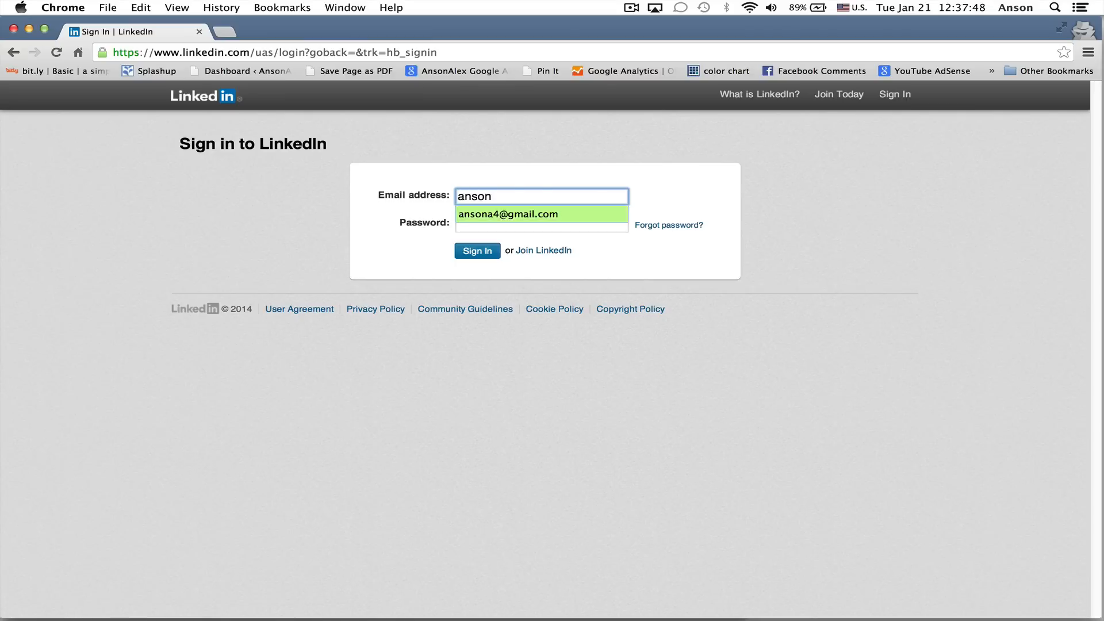
{"action": "key", "text": "Return"}
{"action": "key", "text": "Tab"}
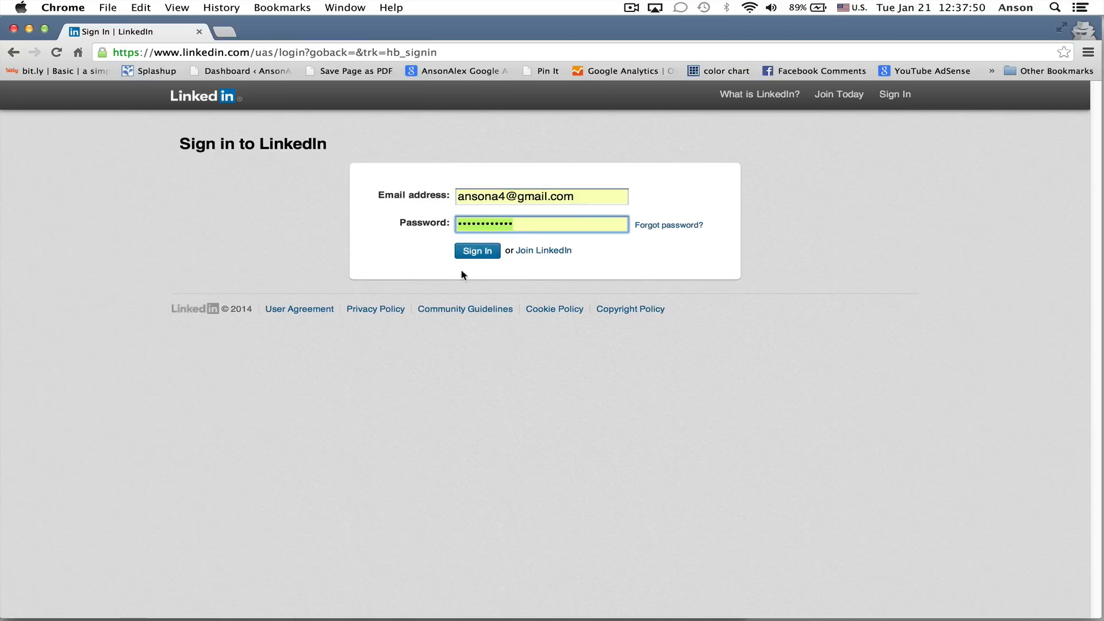
{"action": "left_click", "coordinate": [479, 251]}
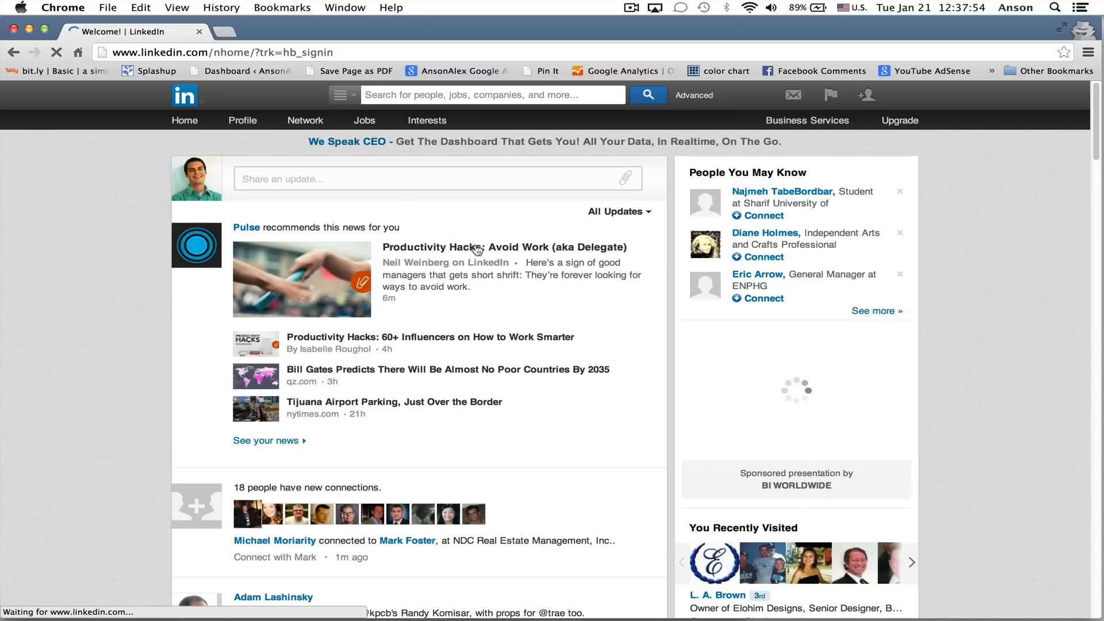
Open this account's own profile and examine its summary, experience, certifications, publications and skills sections
{"action": "left_click", "coordinate": [250, 122]}
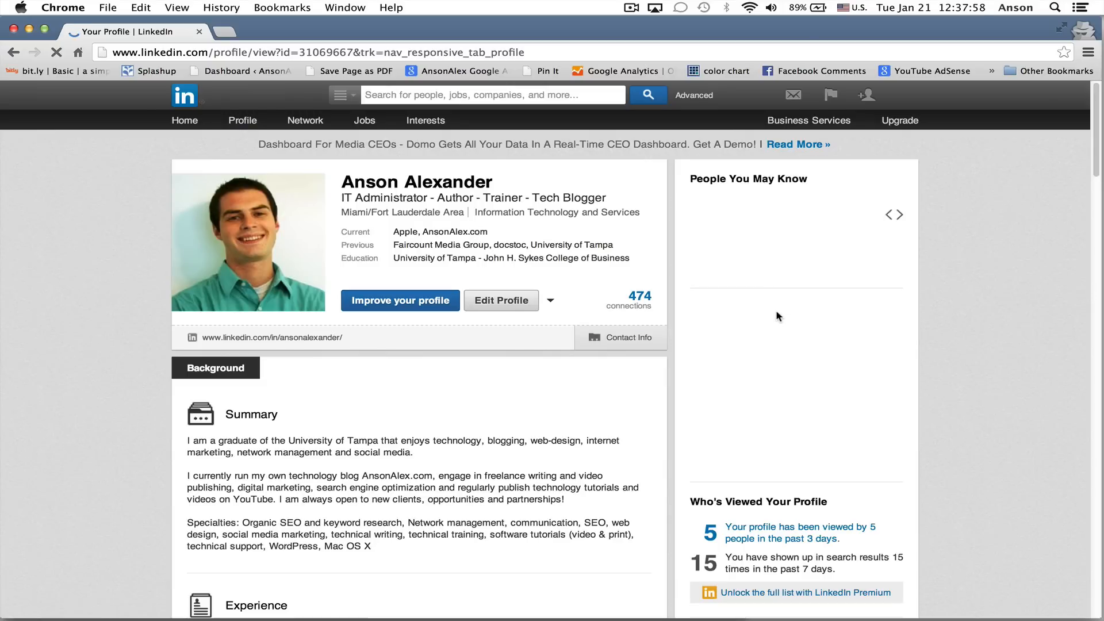
{"action": "scroll", "coordinate": [598, 353], "scroll_direction": "down", "scroll_amount": 8}
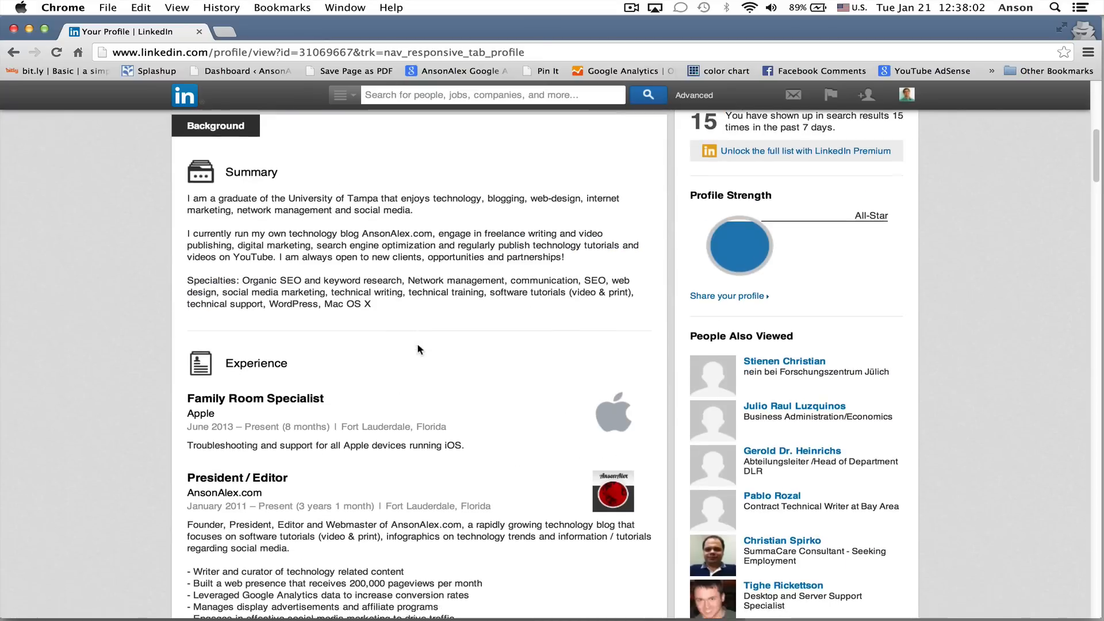
{"action": "scroll", "coordinate": [417, 343], "scroll_direction": "down", "scroll_amount": 3}
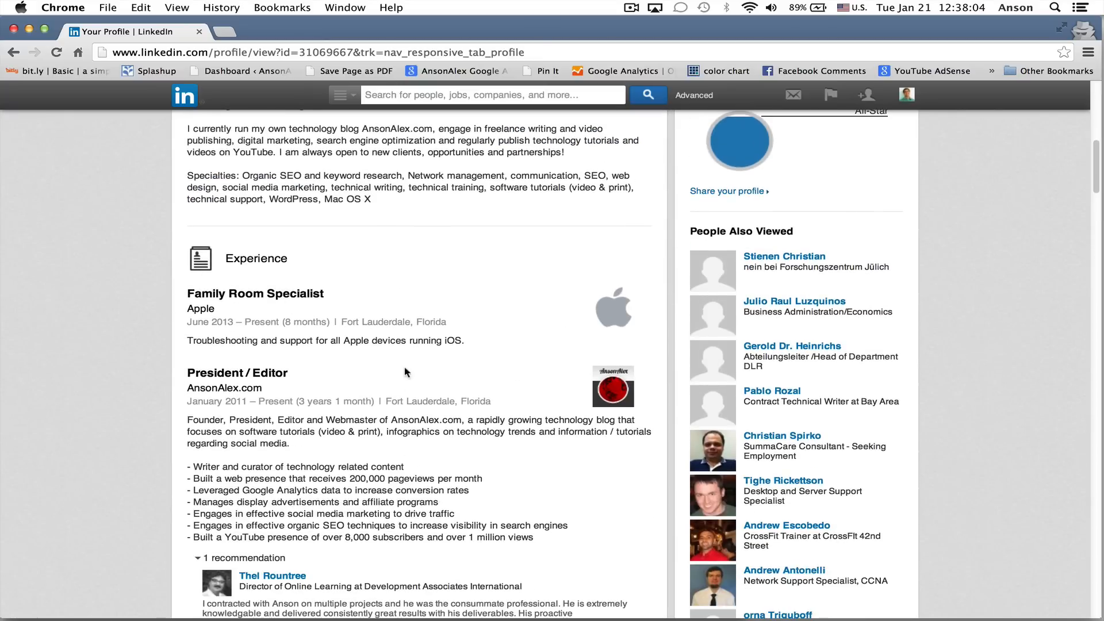
{"action": "scroll", "coordinate": [345, 354], "scroll_direction": "down", "scroll_amount": 10}
{"action": "scroll", "coordinate": [395, 380], "scroll_direction": "down", "scroll_amount": 10}
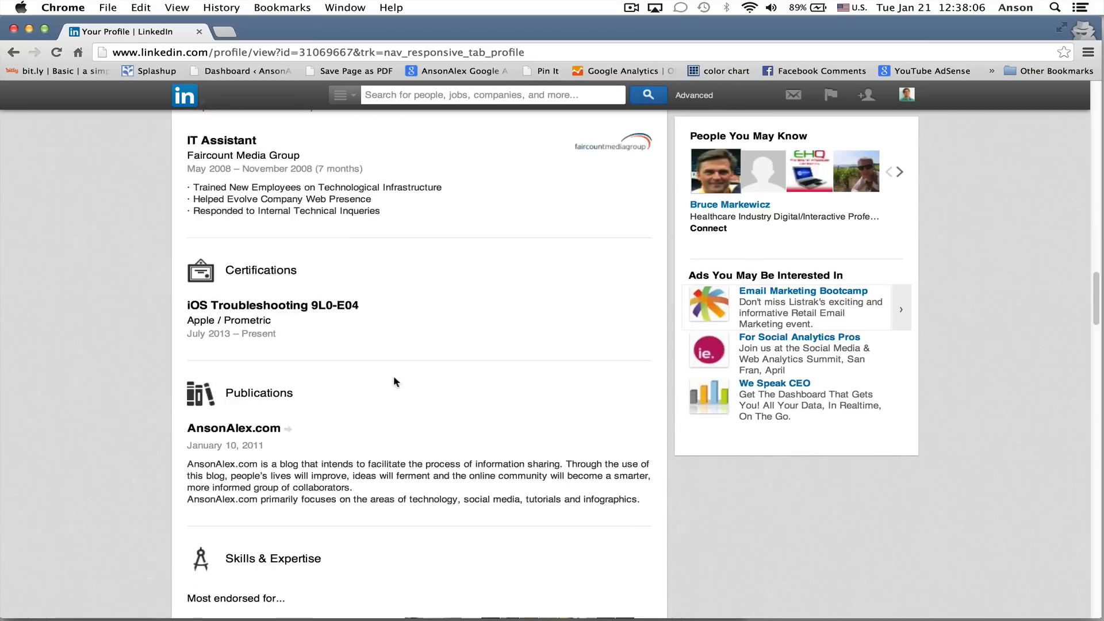
{"action": "scroll", "coordinate": [394, 378], "scroll_direction": "up", "scroll_amount": 5}
{"action": "scroll", "coordinate": [394, 381], "scroll_direction": "up", "scroll_amount": 20}
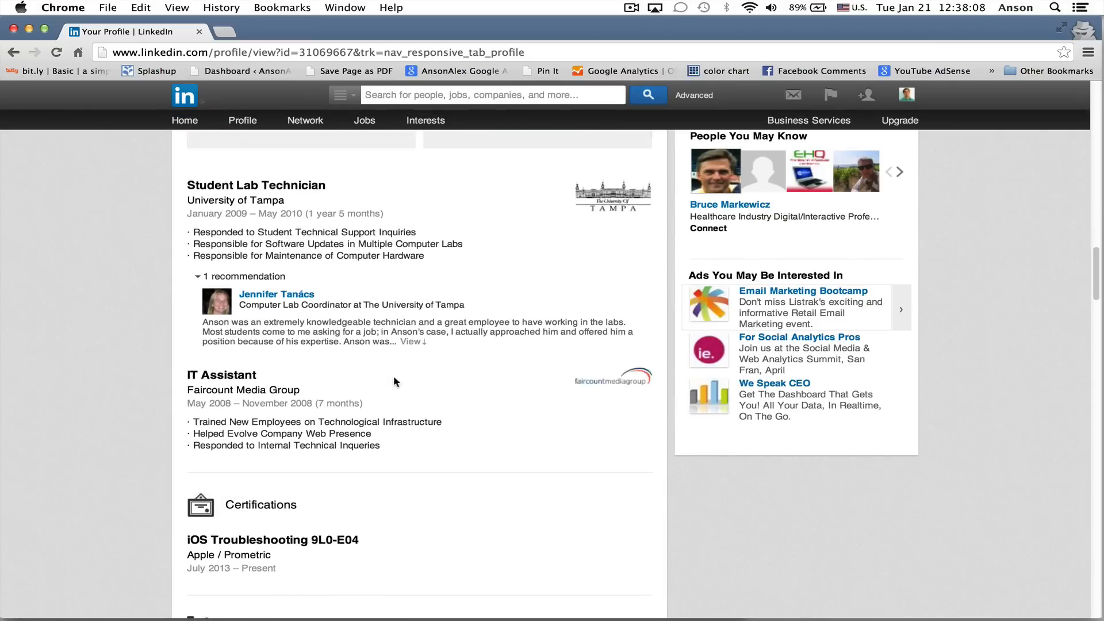
{"action": "scroll", "coordinate": [394, 382], "scroll_direction": "up", "scroll_amount": 4}
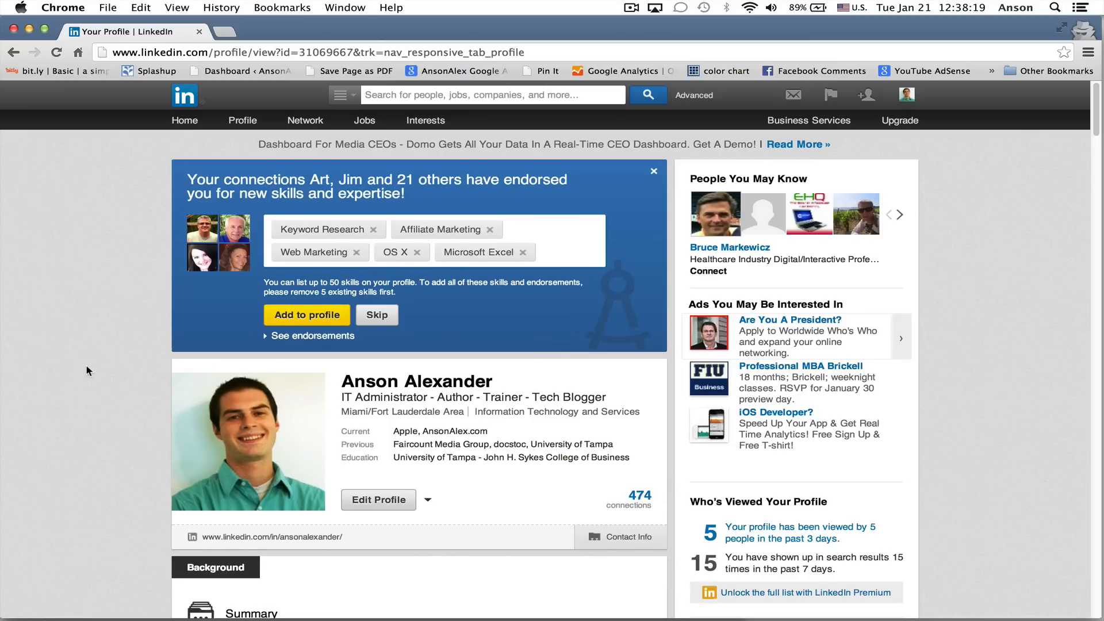
{"action": "scroll", "coordinate": [85, 364], "scroll_direction": "down", "scroll_amount": 2}
{"action": "scroll", "coordinate": [214, 363], "scroll_direction": "up", "scroll_amount": 1}
{"action": "scroll", "coordinate": [214, 364], "scroll_direction": "up", "scroll_amount": 1}
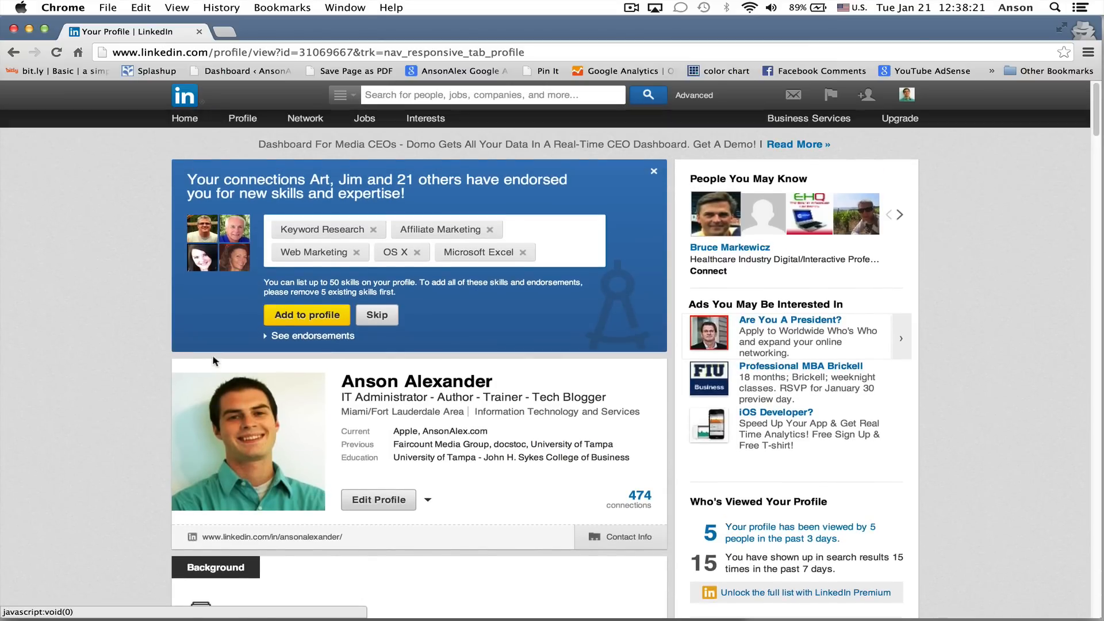
Switch the profile to edit mode and look over the editing options for the header, Summary and Experience sections
{"action": "mouse_move", "coordinate": [244, 121]}
{"action": "scroll", "coordinate": [143, 309], "scroll_direction": "down", "scroll_amount": 4}
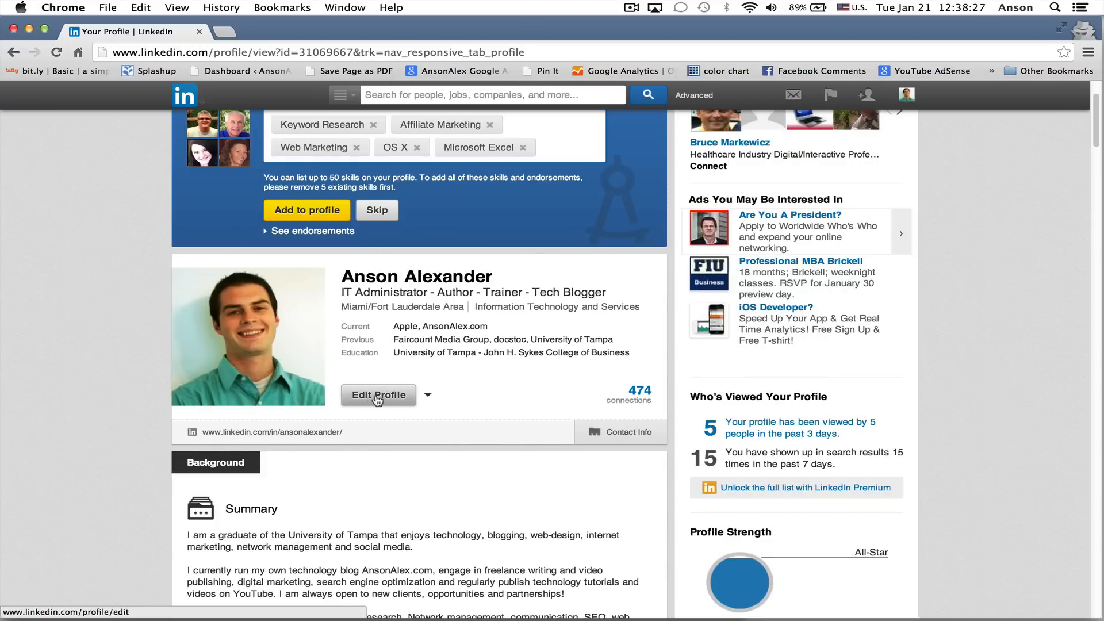
{"action": "left_click", "coordinate": [377, 399]}
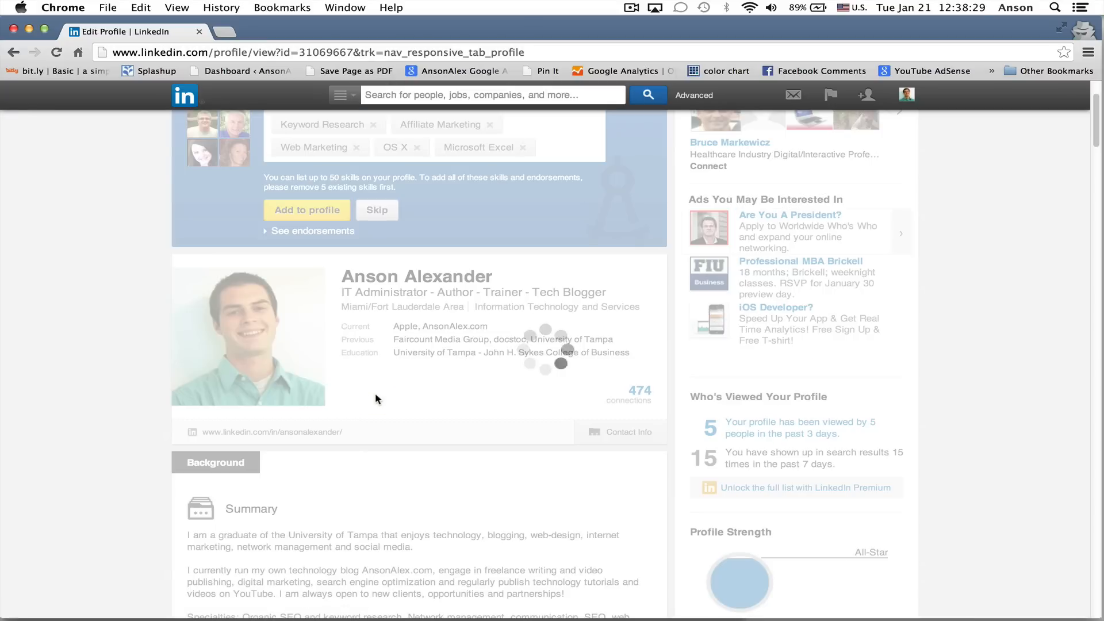
{"action": "scroll", "coordinate": [501, 461], "scroll_direction": "down", "scroll_amount": 7}
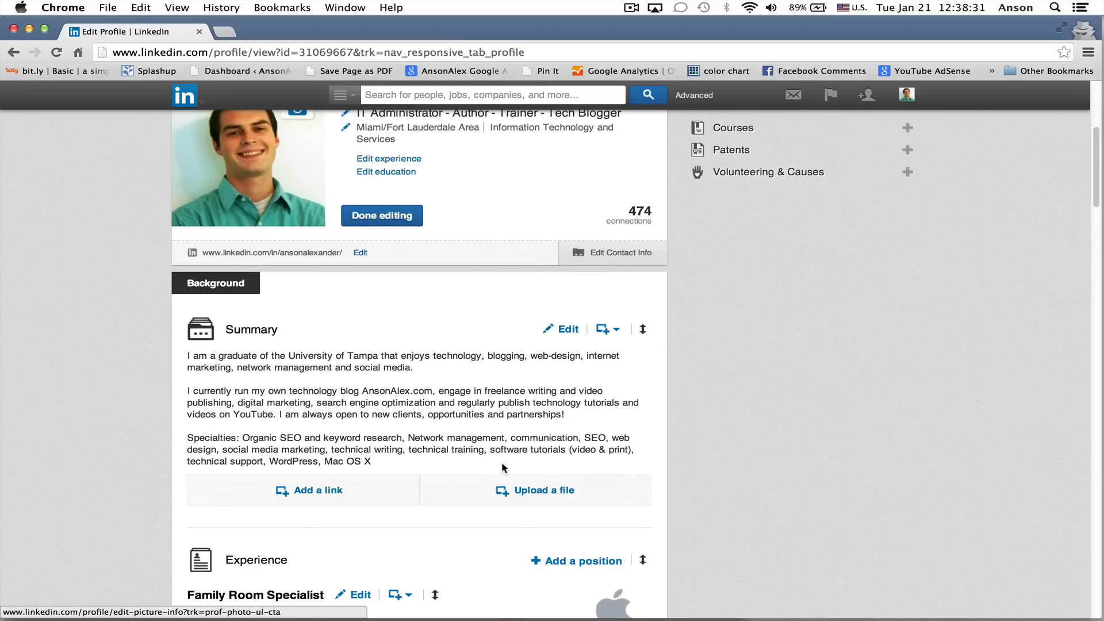
{"action": "scroll", "coordinate": [526, 437], "scroll_direction": "up", "scroll_amount": 5}
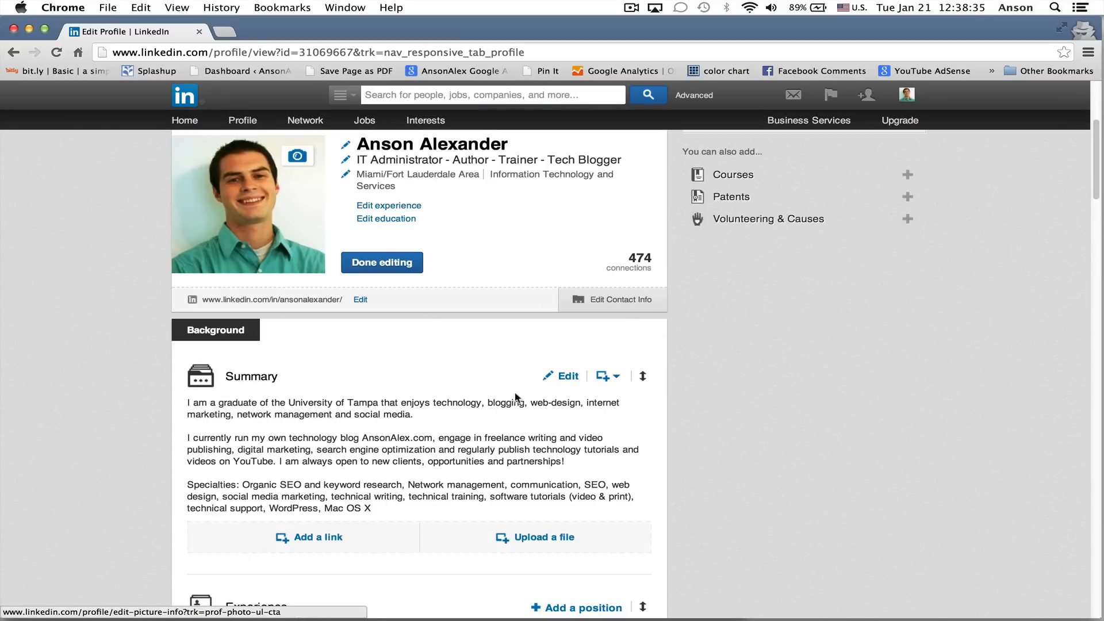
{"action": "scroll", "coordinate": [563, 475], "scroll_direction": "down", "scroll_amount": 1}
{"action": "scroll", "coordinate": [563, 475], "scroll_direction": "down", "scroll_amount": 5}
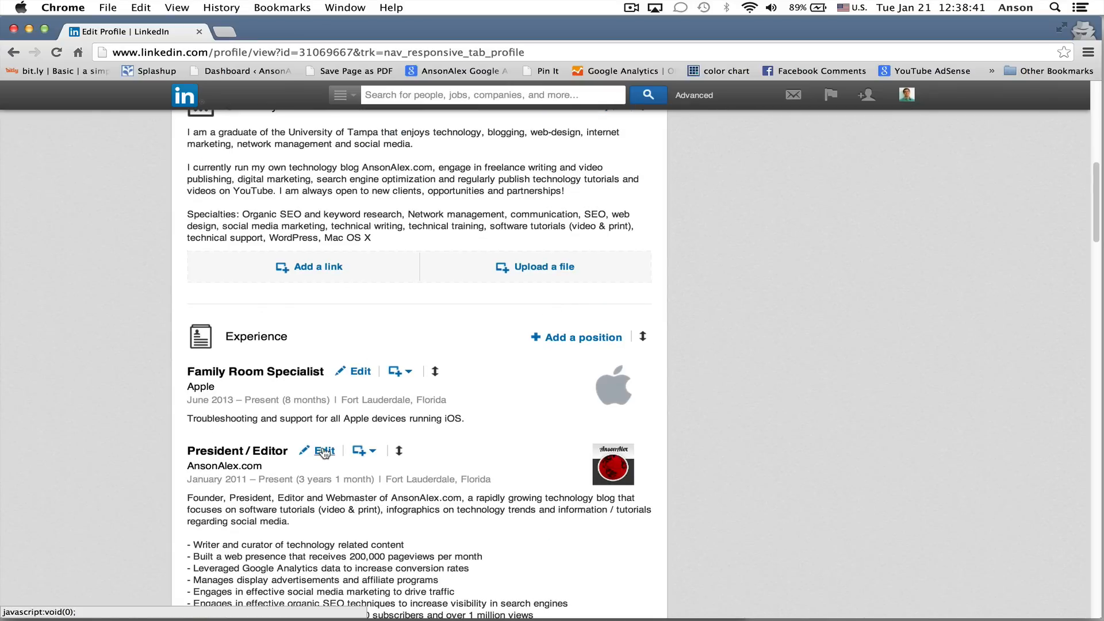
Try the reordering handles of the Family Room Specialist position and the Summary section
{"action": "scroll", "coordinate": [493, 441], "scroll_direction": "down", "scroll_amount": 3}
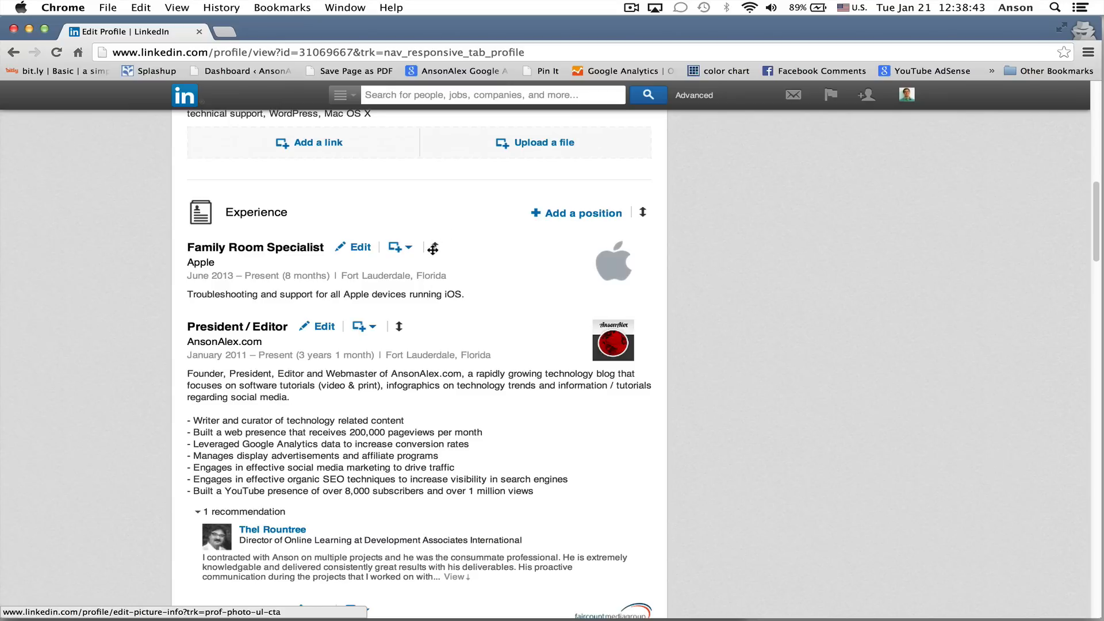
{"action": "mouse_move", "coordinate": [433, 248]}
{"action": "left_mouse_down"}
{"action": "mouse_move", "coordinate": [420, 399]}
{"action": "mouse_move", "coordinate": [438, 337]}
{"action": "mouse_move", "coordinate": [436, 246]}
{"action": "left_mouse_up"}
{"action": "scroll", "coordinate": [485, 287], "scroll_direction": "up", "scroll_amount": 1}
{"action": "scroll", "coordinate": [486, 313], "scroll_direction": "up", "scroll_amount": 6}
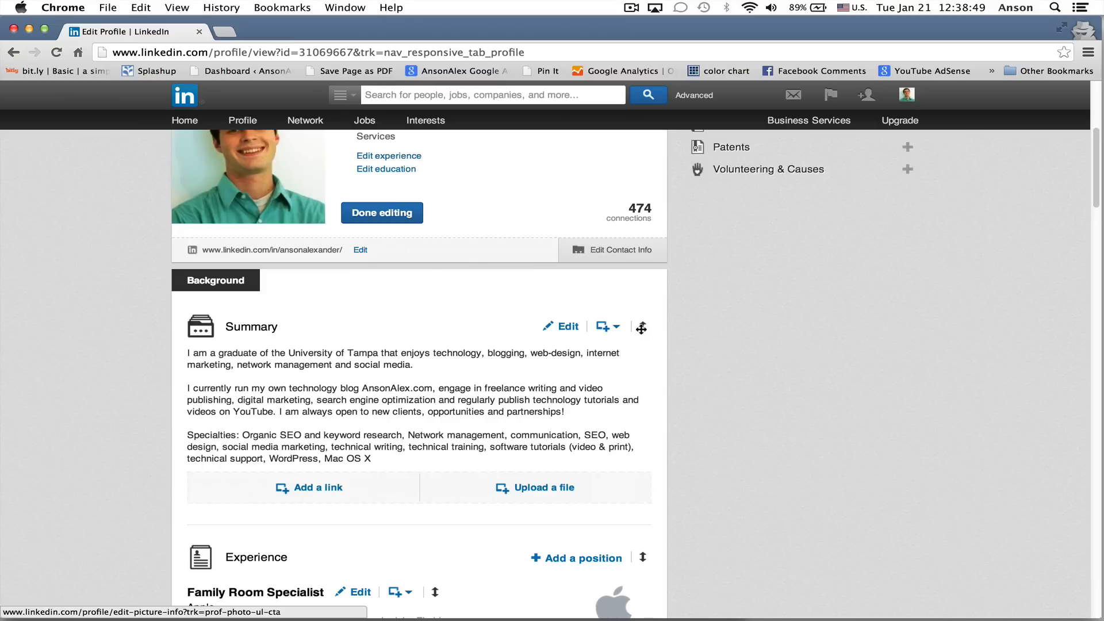
{"action": "mouse_move", "coordinate": [641, 332]}
{"action": "left_mouse_down"}
{"action": "mouse_move", "coordinate": [641, 525]}
{"action": "mouse_move", "coordinate": [648, 328]}
{"action": "left_mouse_up"}
Examine the Add Link and Upload File options for the Independent Contractor position at docstoc, and close them without adding media
{"action": "scroll", "coordinate": [716, 371], "scroll_direction": "down", "scroll_amount": 4}
{"action": "scroll", "coordinate": [699, 388], "scroll_direction": "down", "scroll_amount": 5}
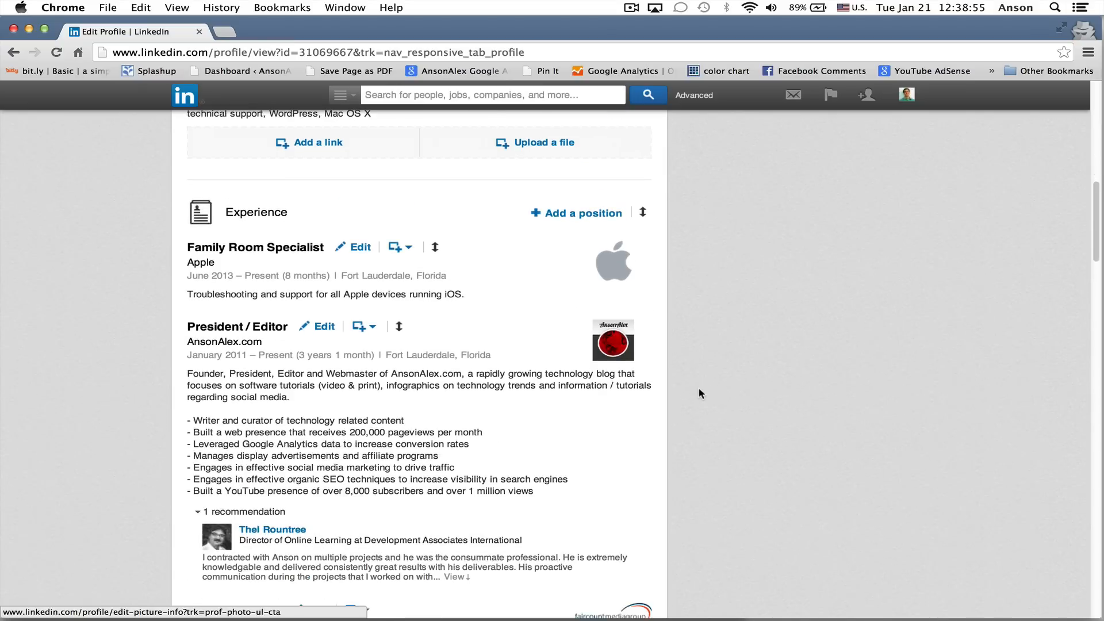
{"action": "scroll", "coordinate": [699, 388], "scroll_direction": "down", "scroll_amount": 6}
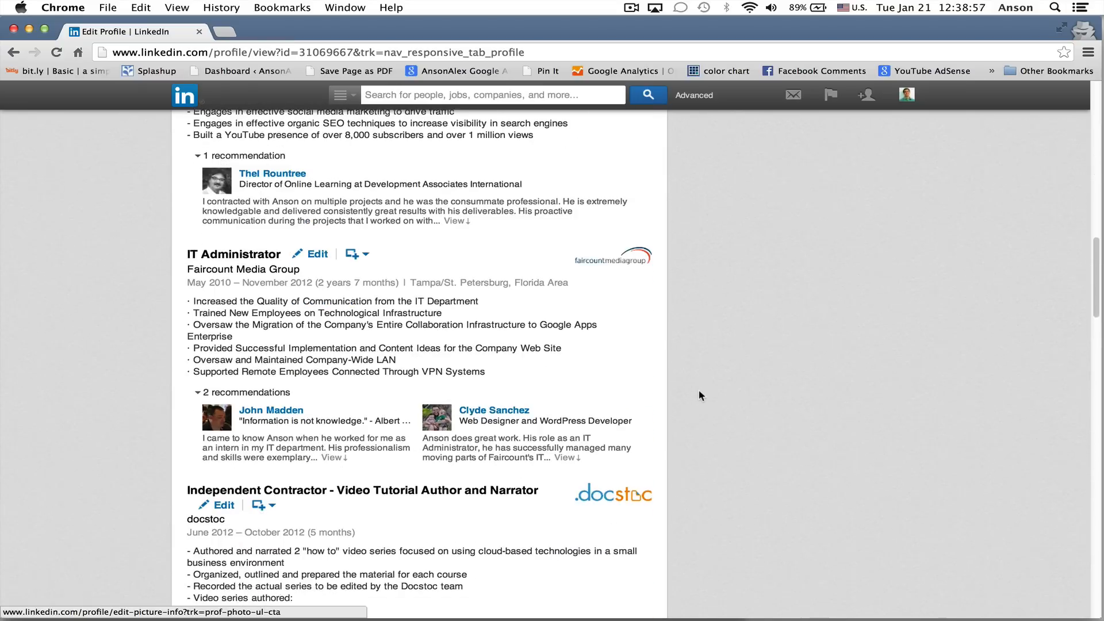
{"action": "scroll", "coordinate": [699, 389], "scroll_direction": "down", "scroll_amount": 2}
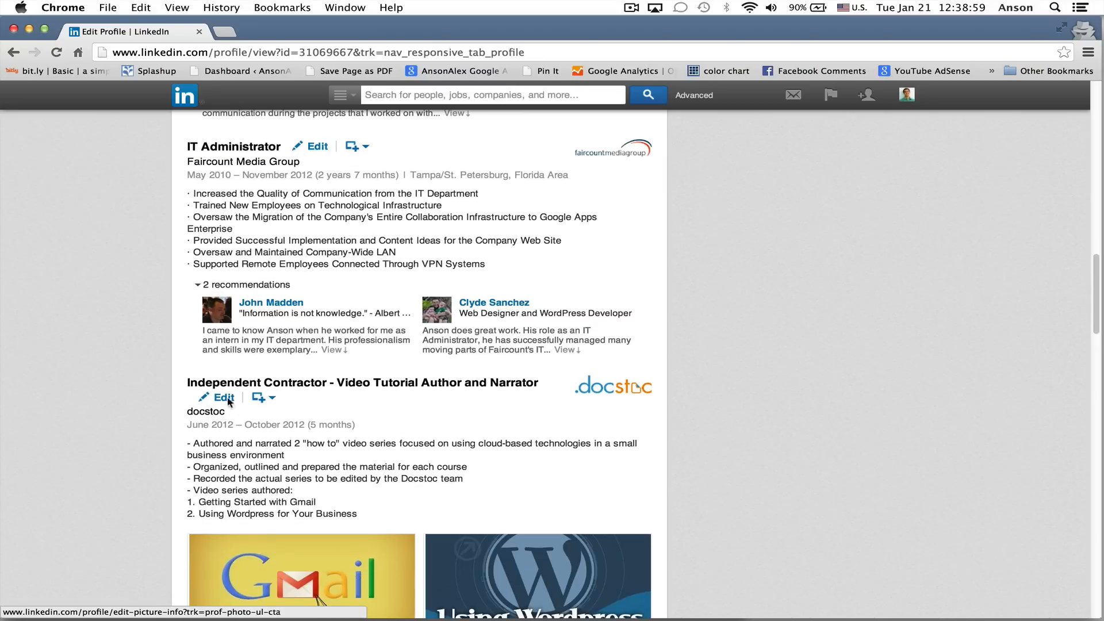
{"action": "scroll", "coordinate": [248, 380], "scroll_direction": "down", "scroll_amount": 1}
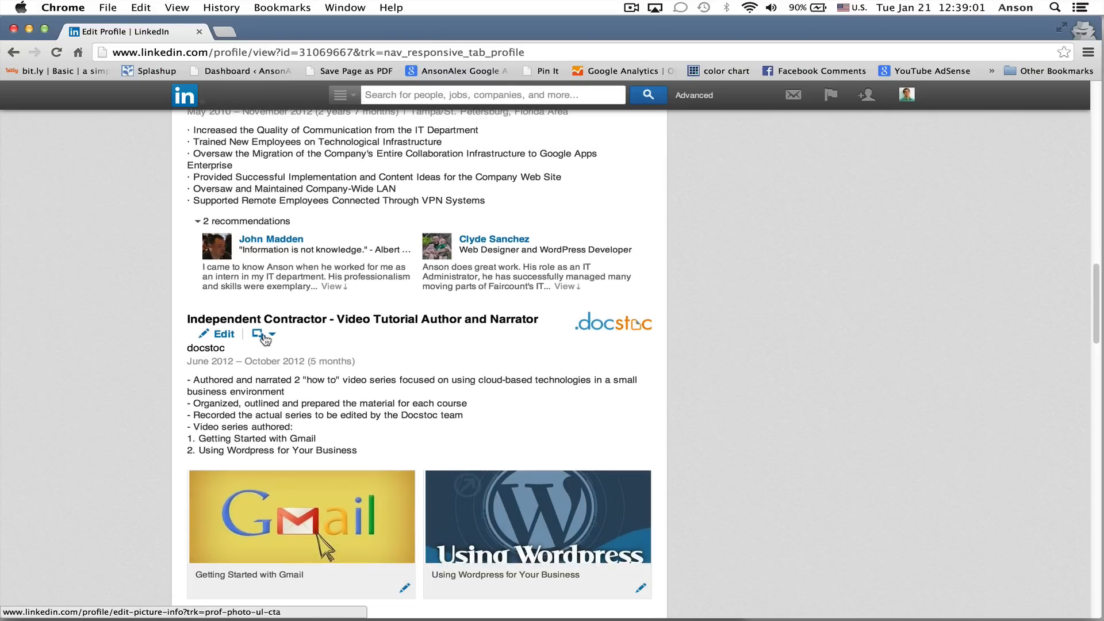
{"action": "left_click", "coordinate": [272, 336]}
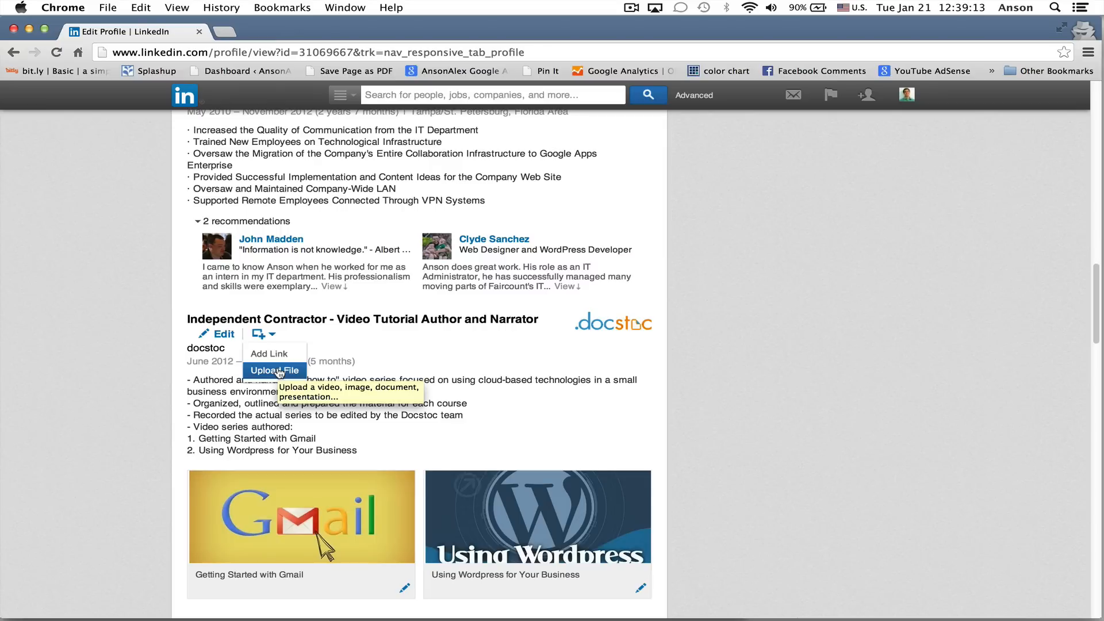
{"action": "scroll", "coordinate": [681, 429], "scroll_direction": "up", "scroll_amount": 3}
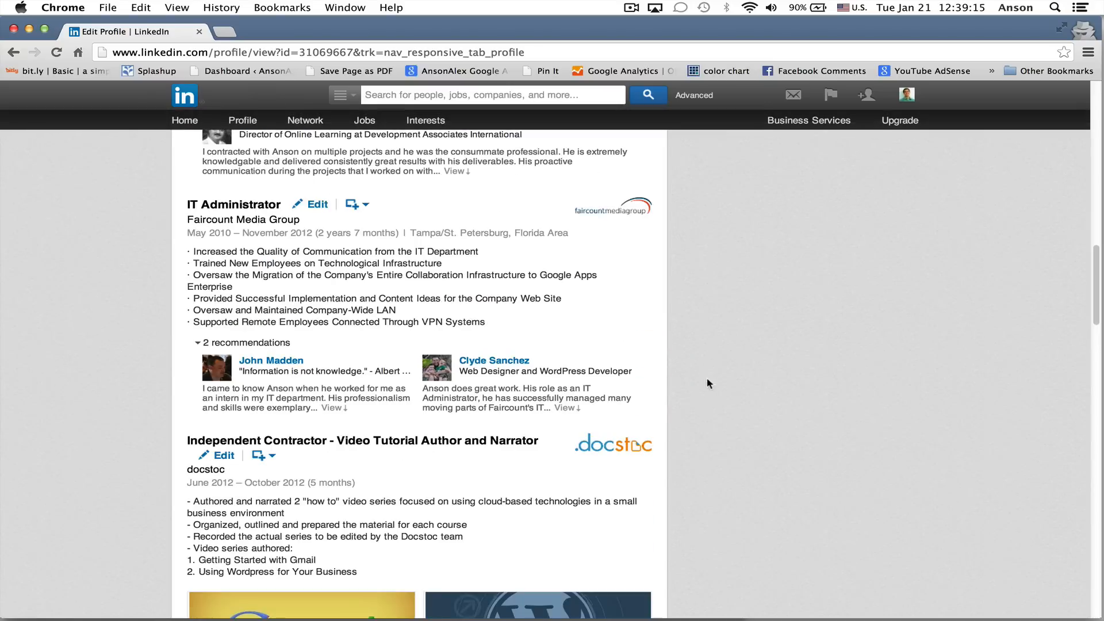
{"action": "scroll", "coordinate": [708, 383], "scroll_direction": "up", "scroll_amount": 15}
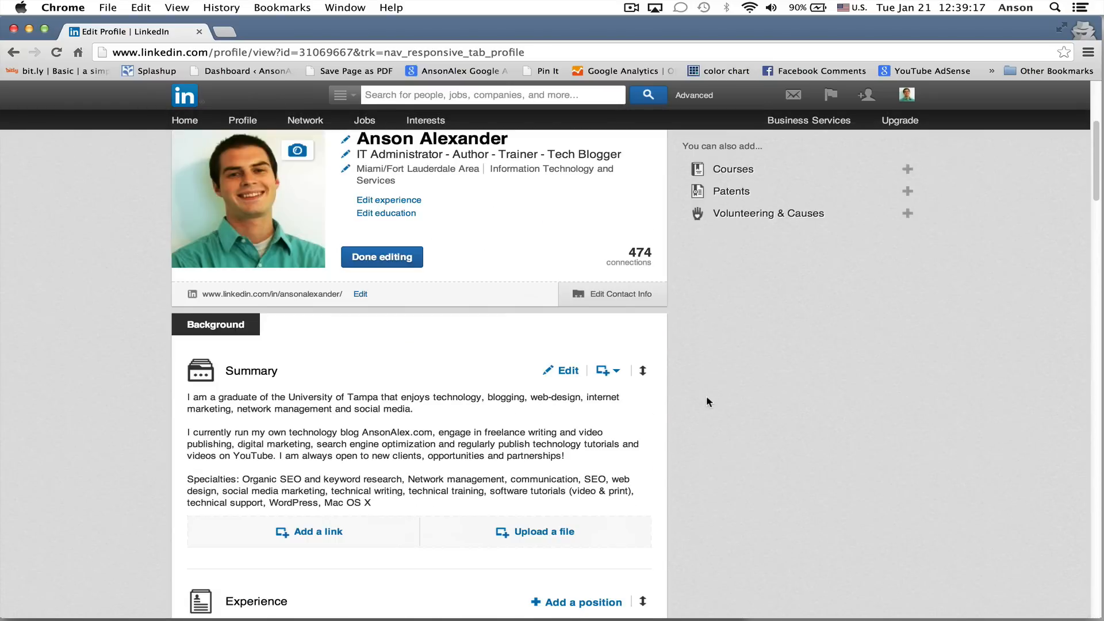
{"action": "scroll", "coordinate": [707, 399], "scroll_direction": "up", "scroll_amount": 5}
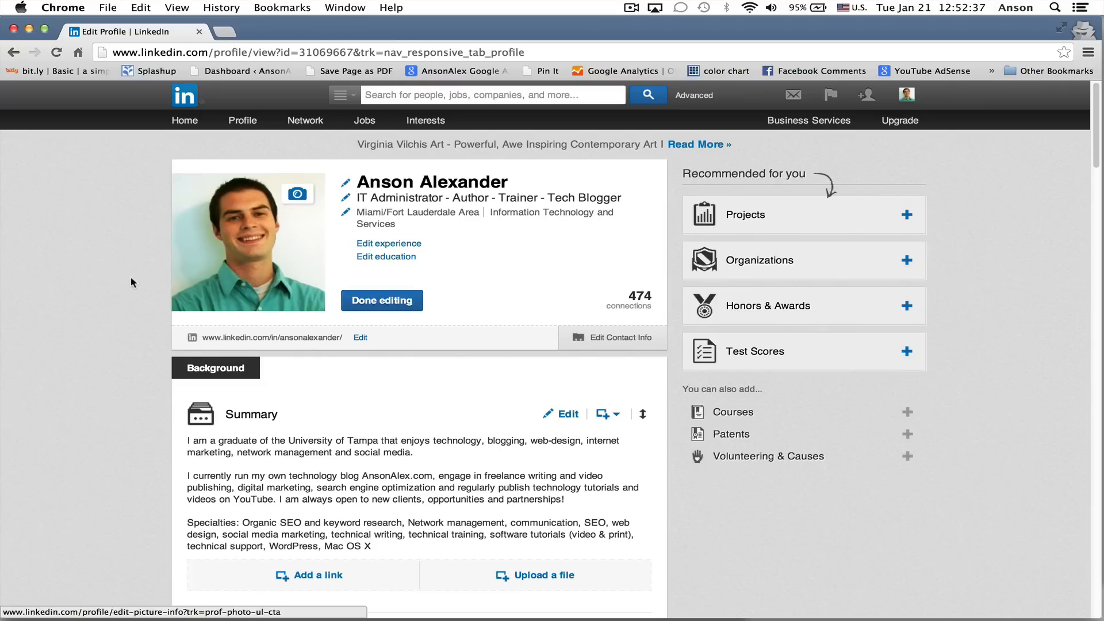
Open the President / Editor position at AnsonAlex.com for editing and review its title, location, time period and description fields
{"action": "scroll", "coordinate": [122, 329], "scroll_direction": "down", "scroll_amount": 5}
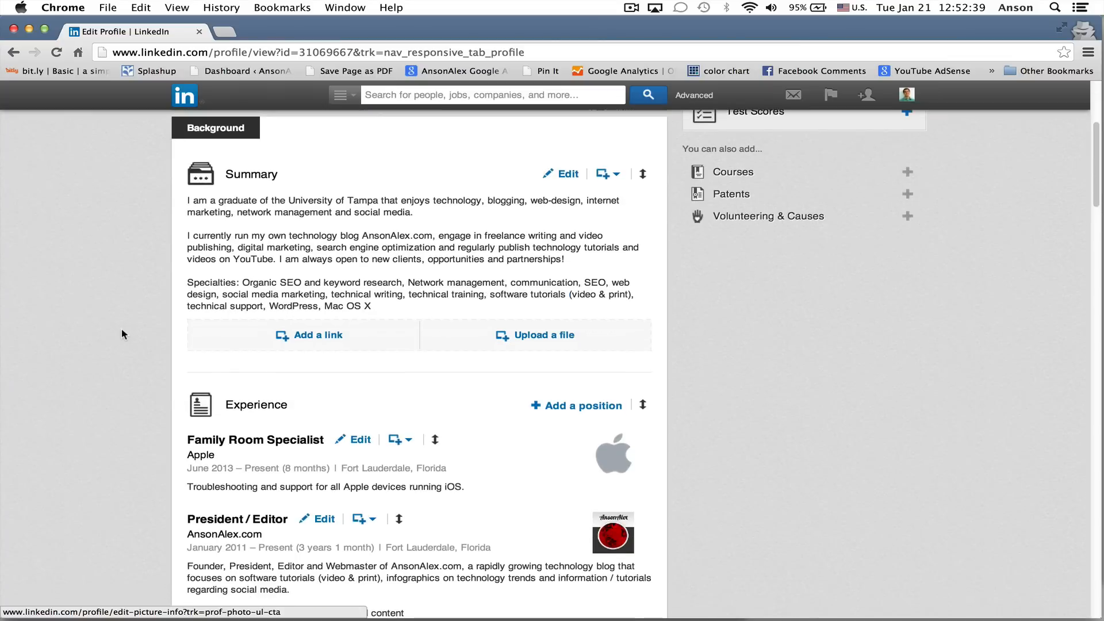
{"action": "scroll", "coordinate": [151, 420], "scroll_direction": "down", "scroll_amount": 1}
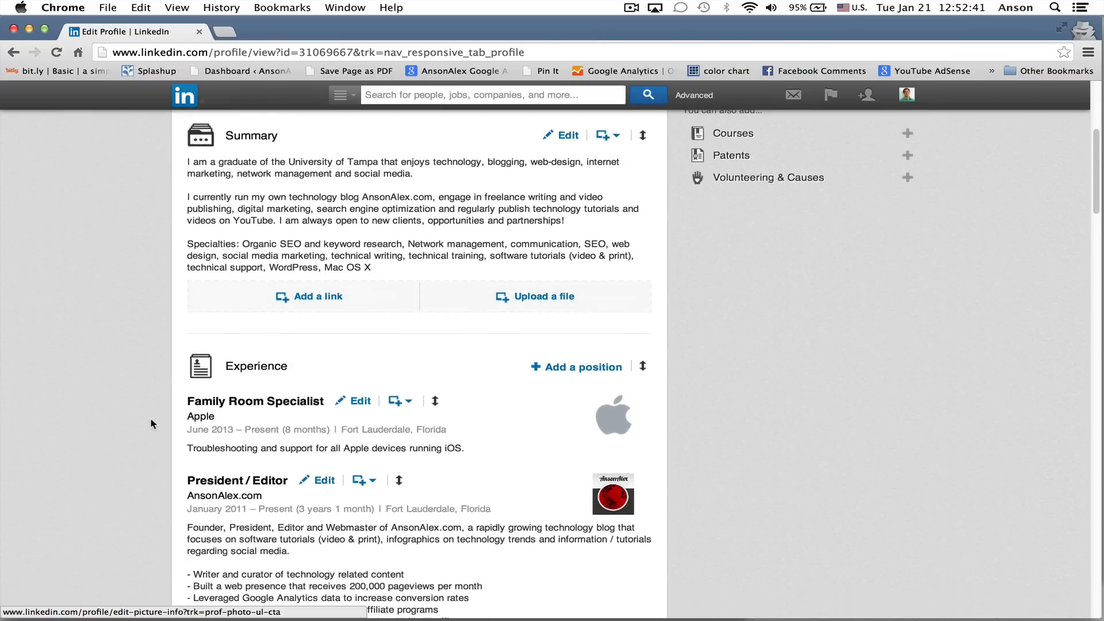
{"action": "scroll", "coordinate": [150, 424], "scroll_direction": "down", "scroll_amount": 1}
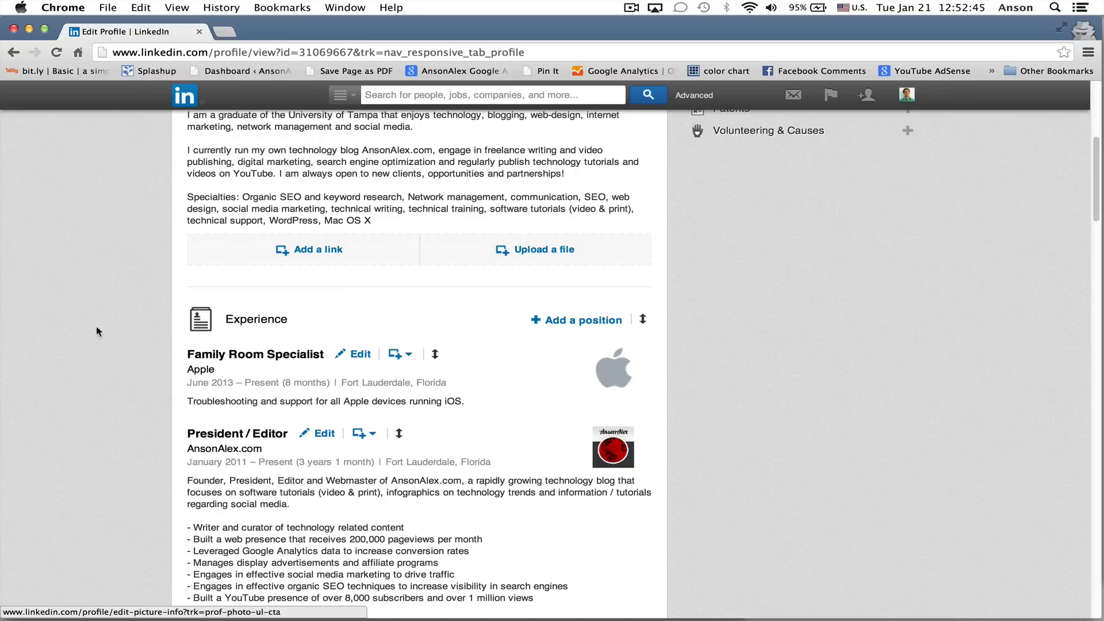
{"action": "scroll", "coordinate": [96, 331], "scroll_direction": "down", "scroll_amount": 2}
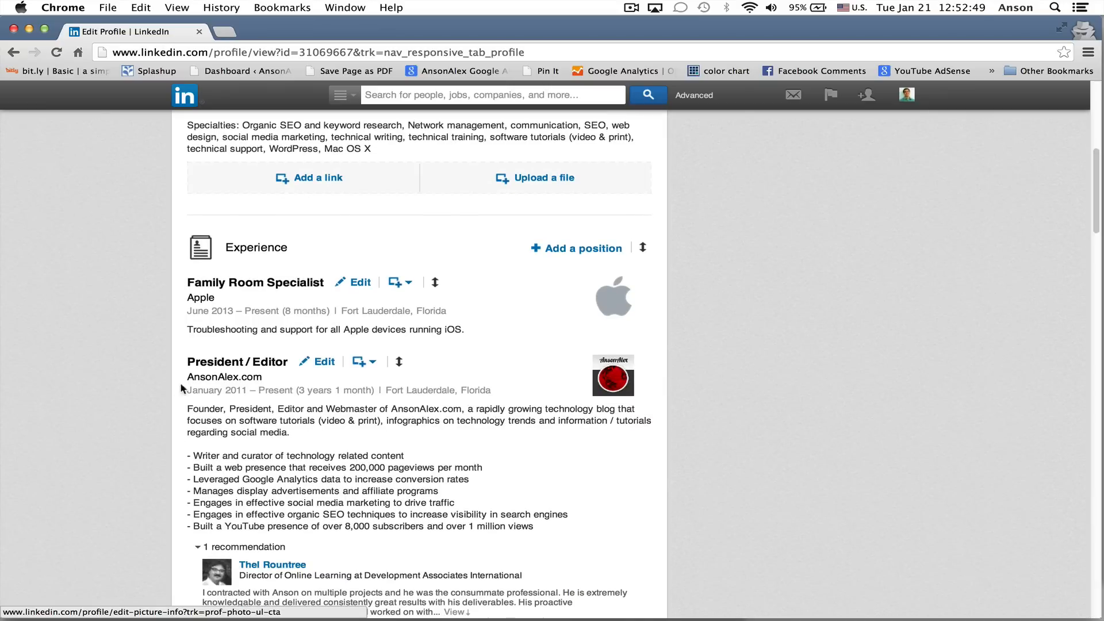
{"action": "left_click", "coordinate": [317, 363]}
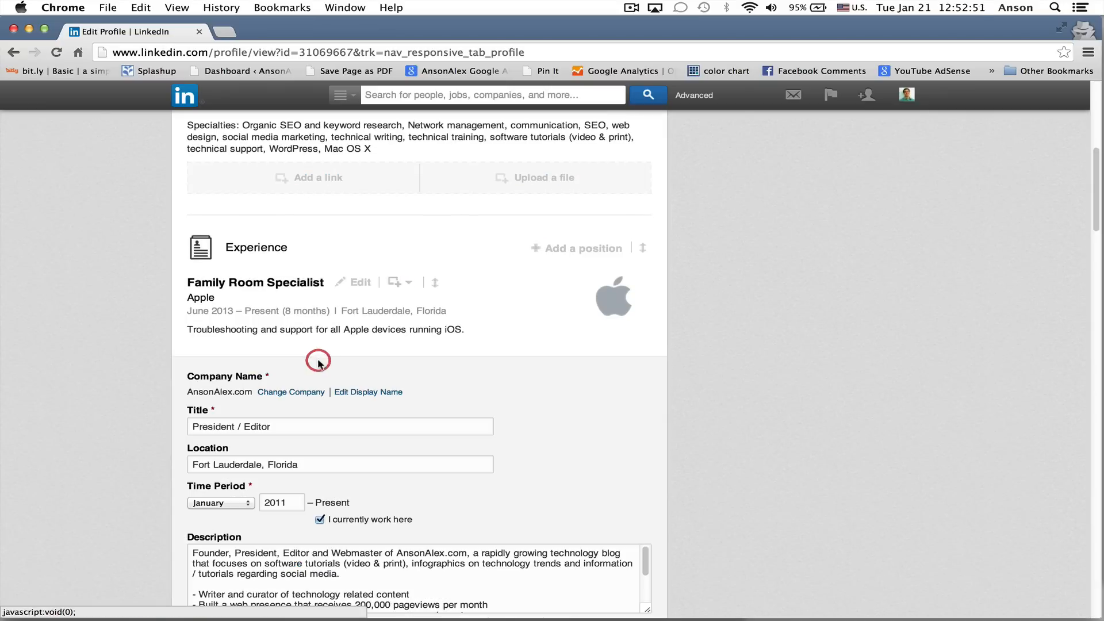
{"action": "scroll", "coordinate": [236, 489], "scroll_direction": "down", "scroll_amount": 5}
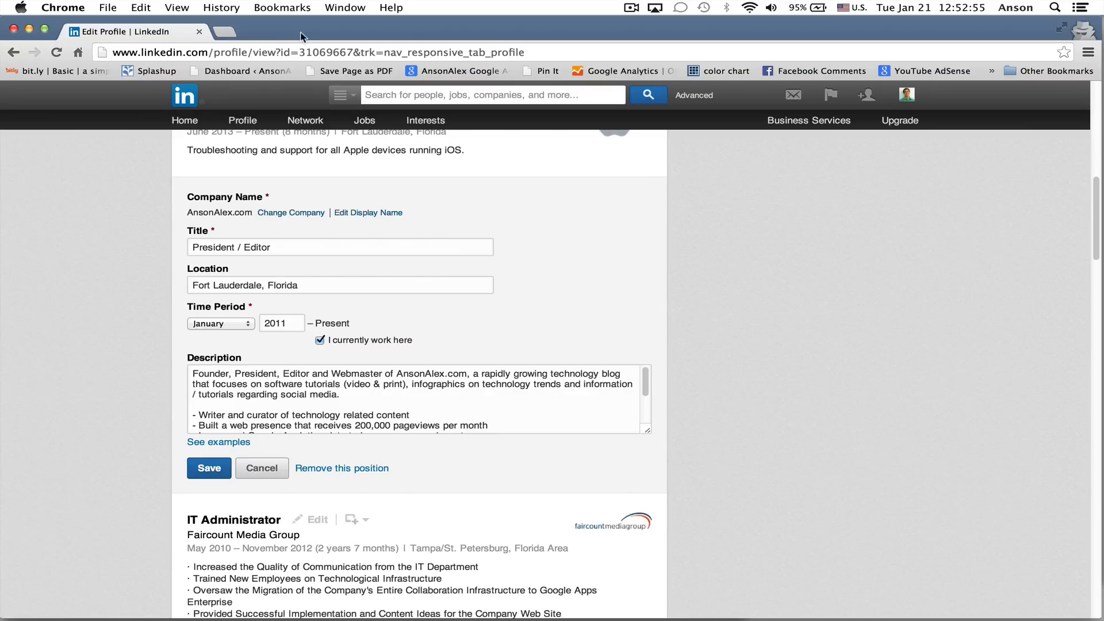
Bring the CV PDF alongside the browser and copy its six bullet points under the AnsonAlex.com Founder job
{"action": "left_click_drag", "start_coordinate": [296, 27], "coordinate": [805, 38]}
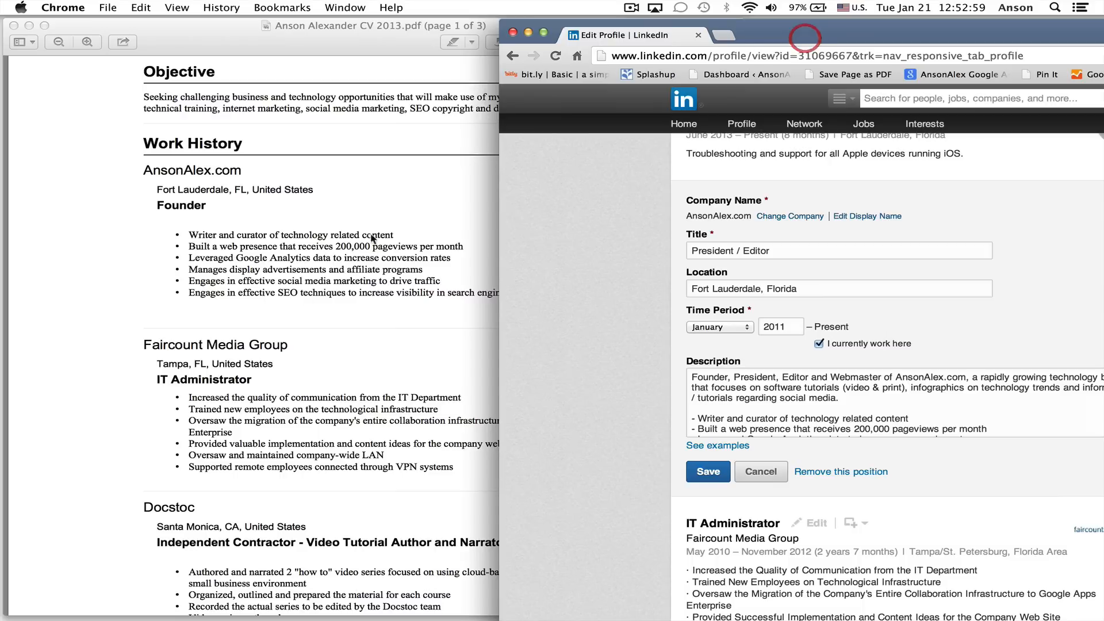
{"action": "left_click", "coordinate": [371, 189]}
{"action": "mouse_move", "coordinate": [335, 31]}
{"action": "left_mouse_down"}
{"action": "mouse_move", "coordinate": [532, 244]}
{"action": "mouse_move", "coordinate": [490, 78]}
{"action": "mouse_move", "coordinate": [336, 29]}
{"action": "left_mouse_up"}
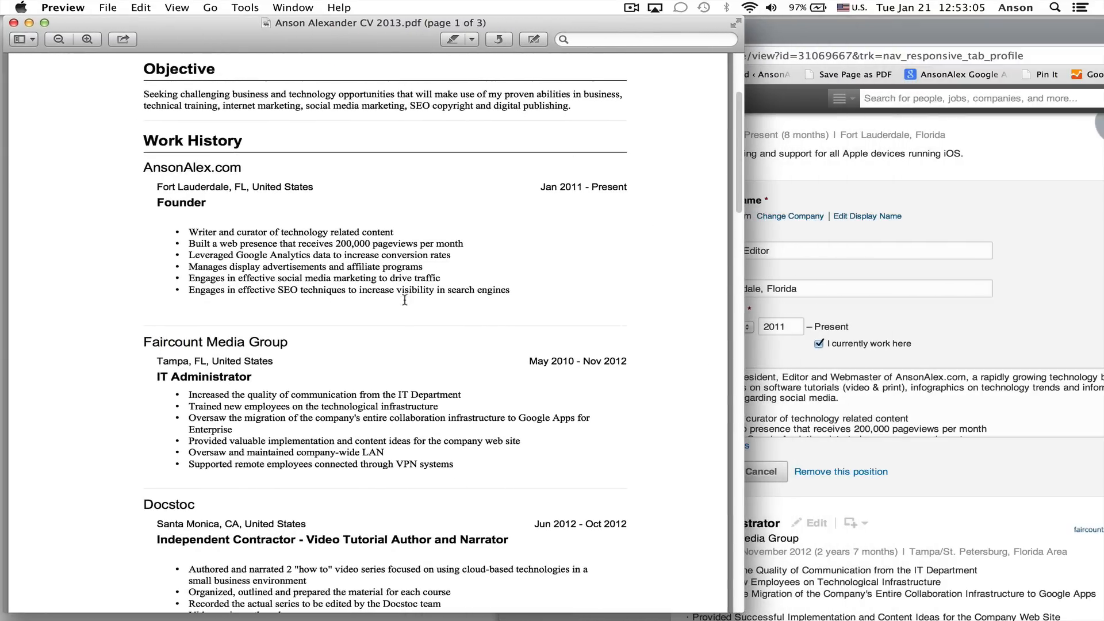
{"action": "left_click", "coordinate": [355, 269]}
{"action": "left_click_drag", "start_coordinate": [512, 290], "coordinate": [173, 232]}
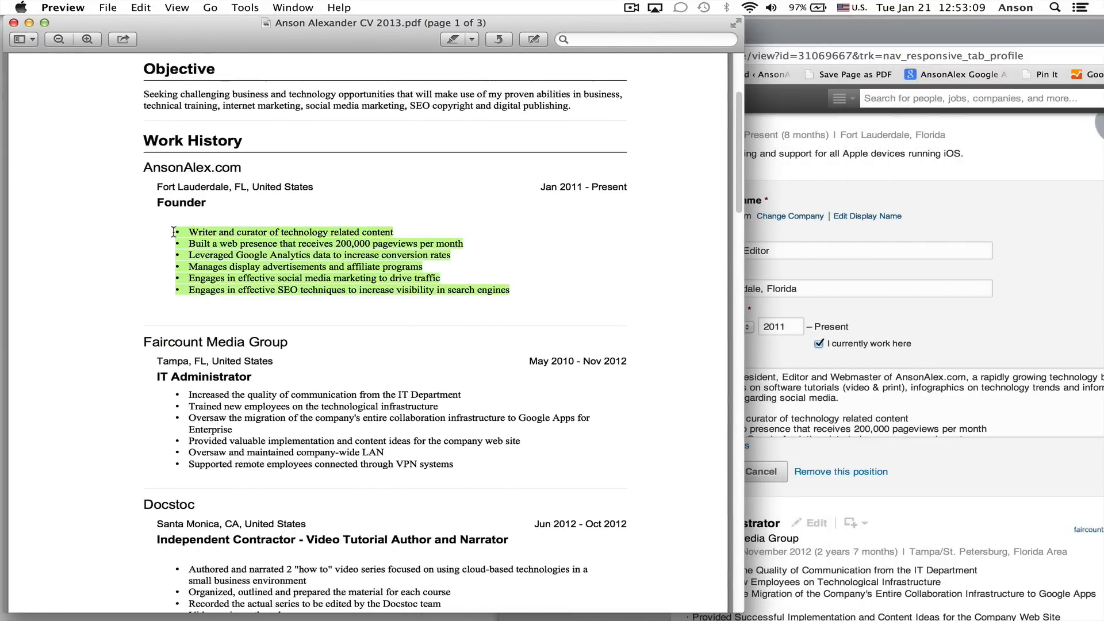
{"action": "right_click", "coordinate": [214, 248]}
{"action": "left_click", "coordinate": [253, 288]}
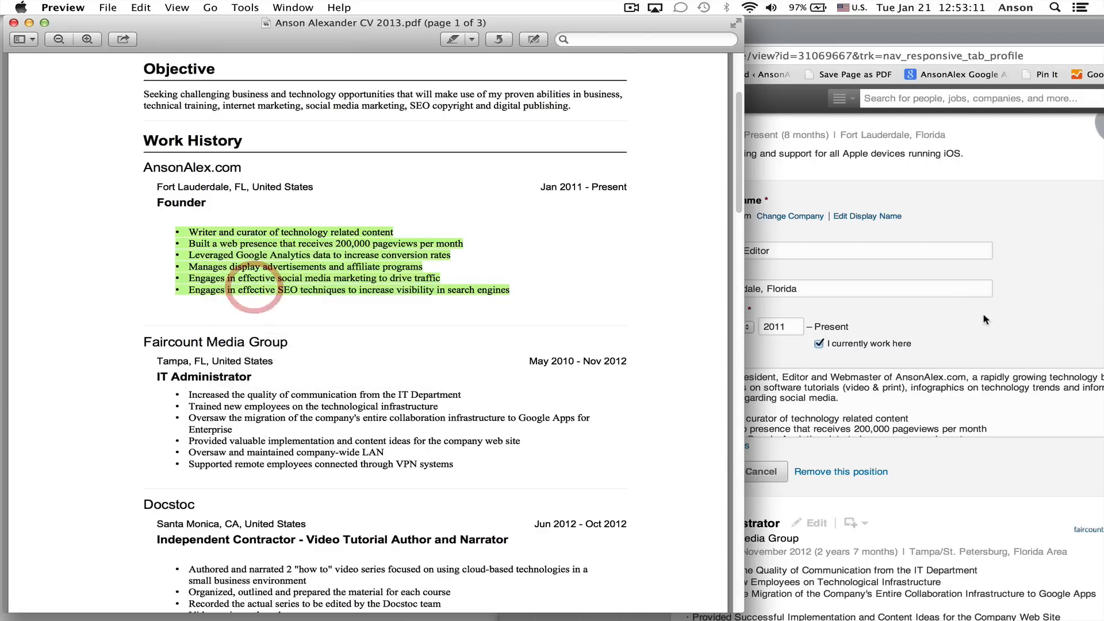
Try to replace the bullet list in the President / Editor position's description with the copied CV bullets, and restore the browser window's size
{"action": "left_click", "coordinate": [984, 315]}
{"action": "left_click_drag", "start_coordinate": [693, 416], "coordinate": [794, 459]}
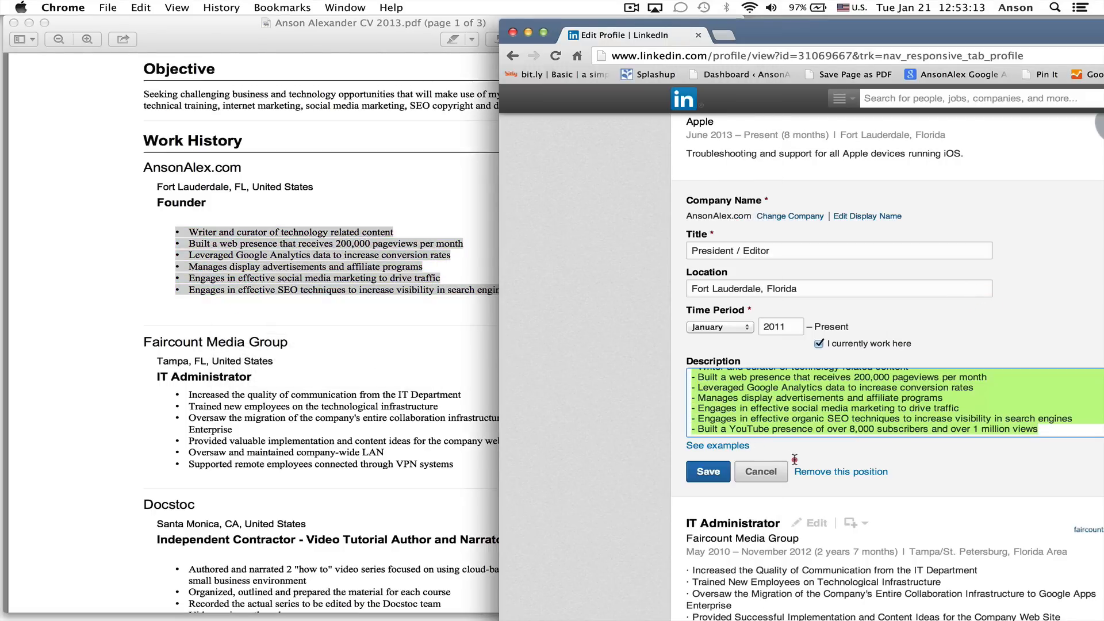
{"action": "right_click", "coordinate": [777, 460]}
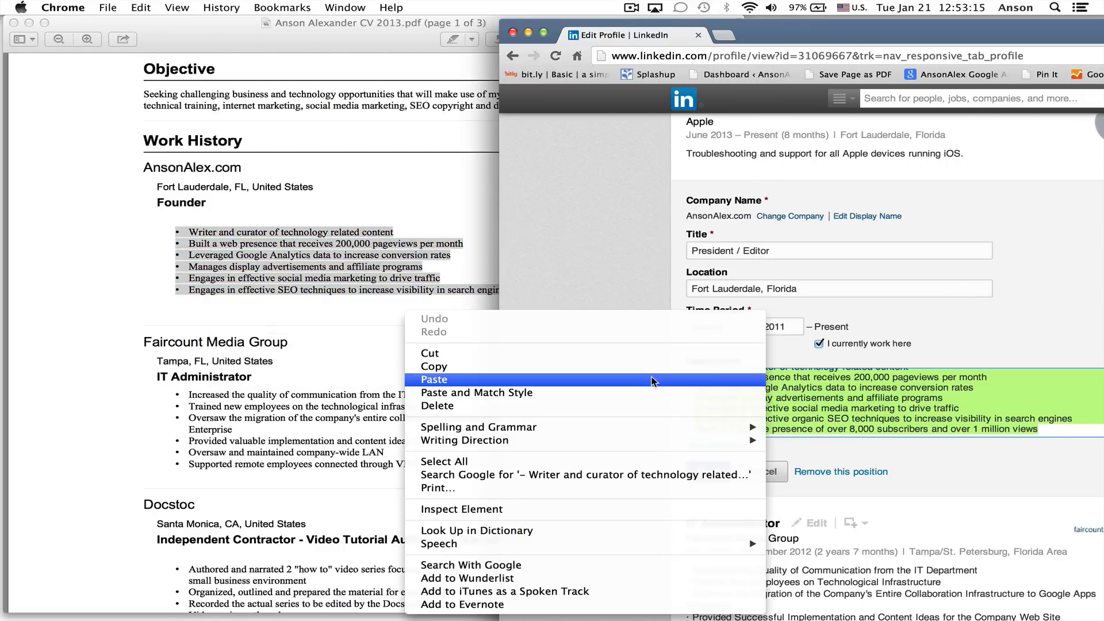
{"action": "left_click", "coordinate": [654, 381]}
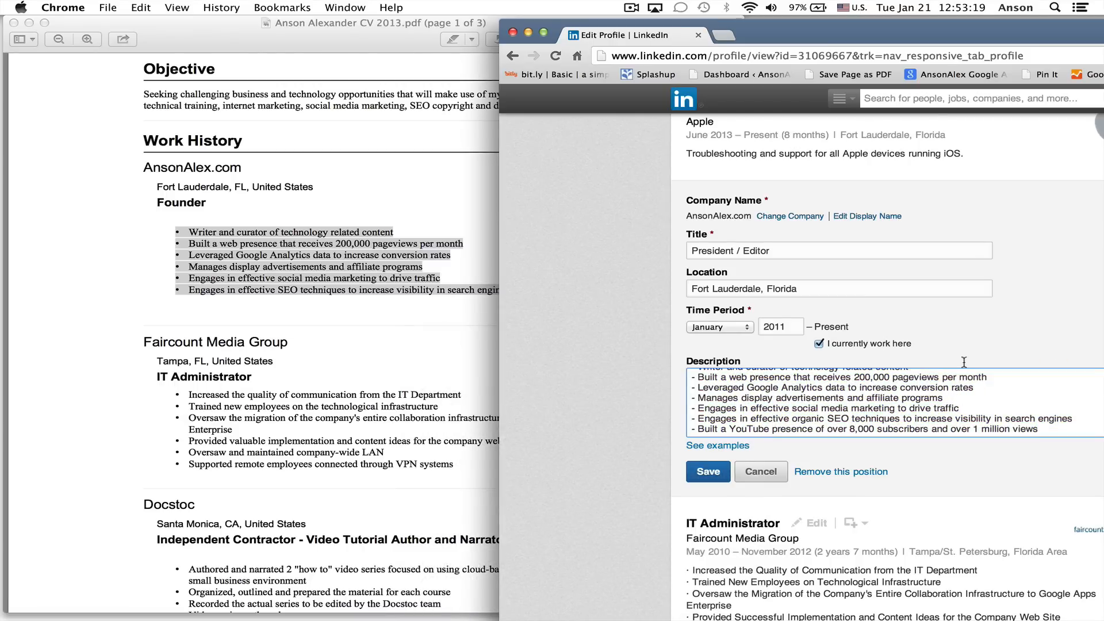
{"action": "double_click", "coordinate": [929, 33]}
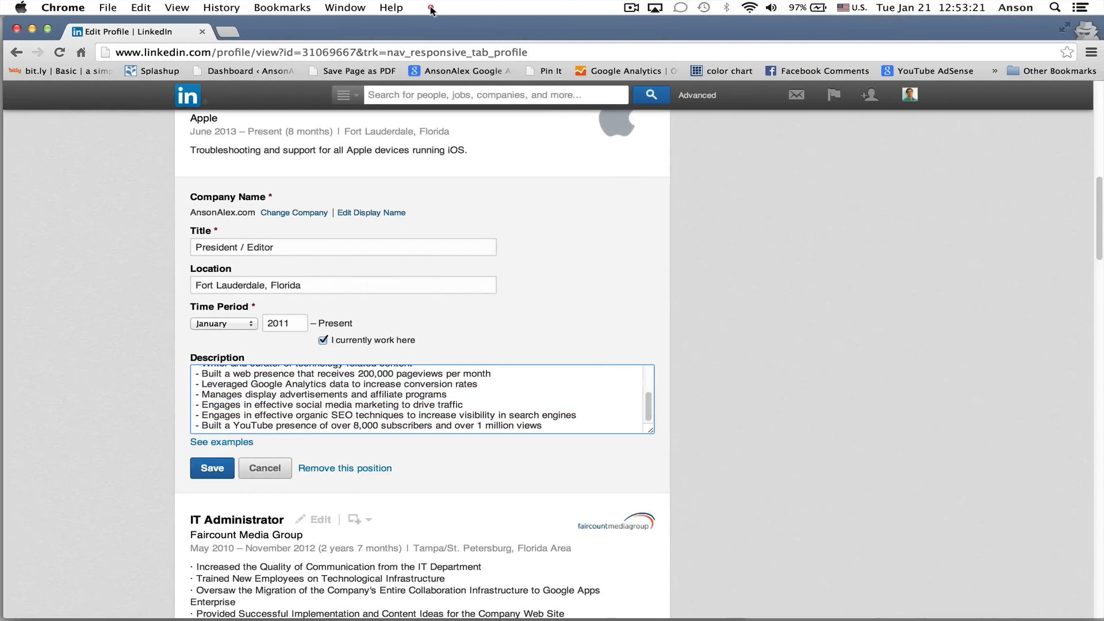
Examine the entry form for adding a Projects section to the profile, cancel it without adding a project, and return to the Summary
{"action": "scroll", "coordinate": [702, 244], "scroll_direction": "up", "scroll_amount": 10}
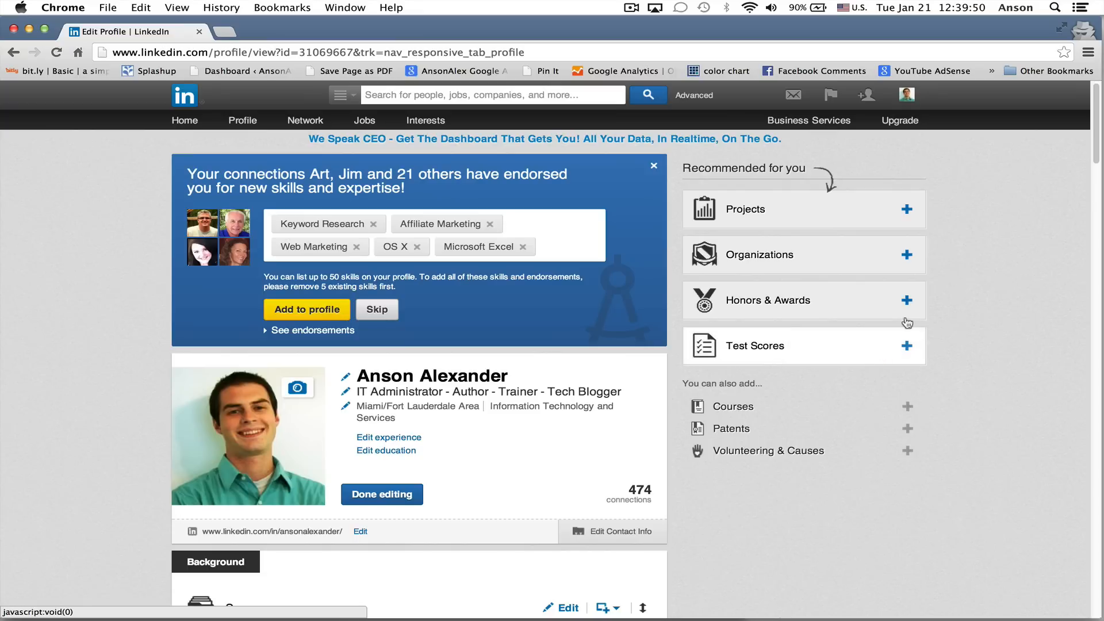
{"action": "left_click", "coordinate": [907, 210]}
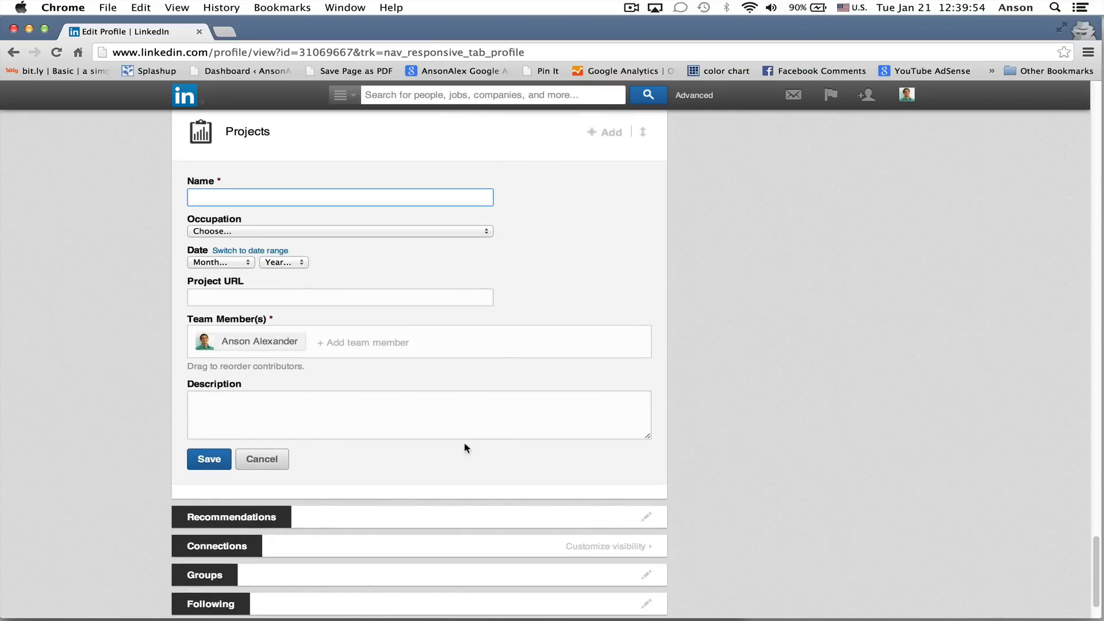
{"action": "scroll", "coordinate": [782, 365], "scroll_direction": "up", "scroll_amount": 3}
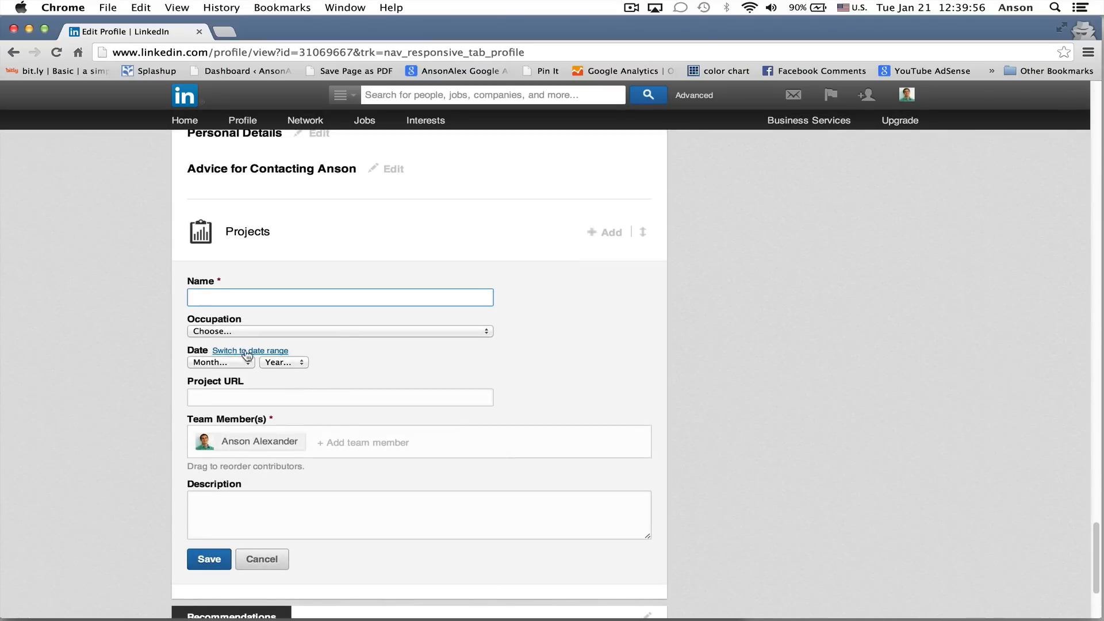
{"action": "left_click", "coordinate": [279, 560]}
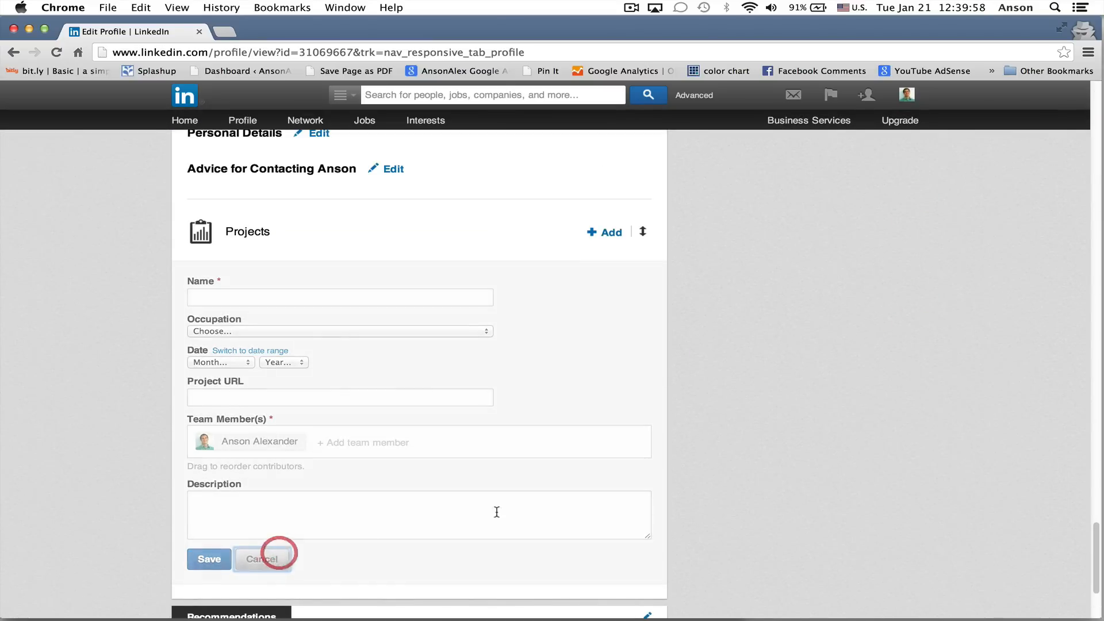
{"action": "scroll", "coordinate": [768, 393], "scroll_direction": "up", "scroll_amount": 10}
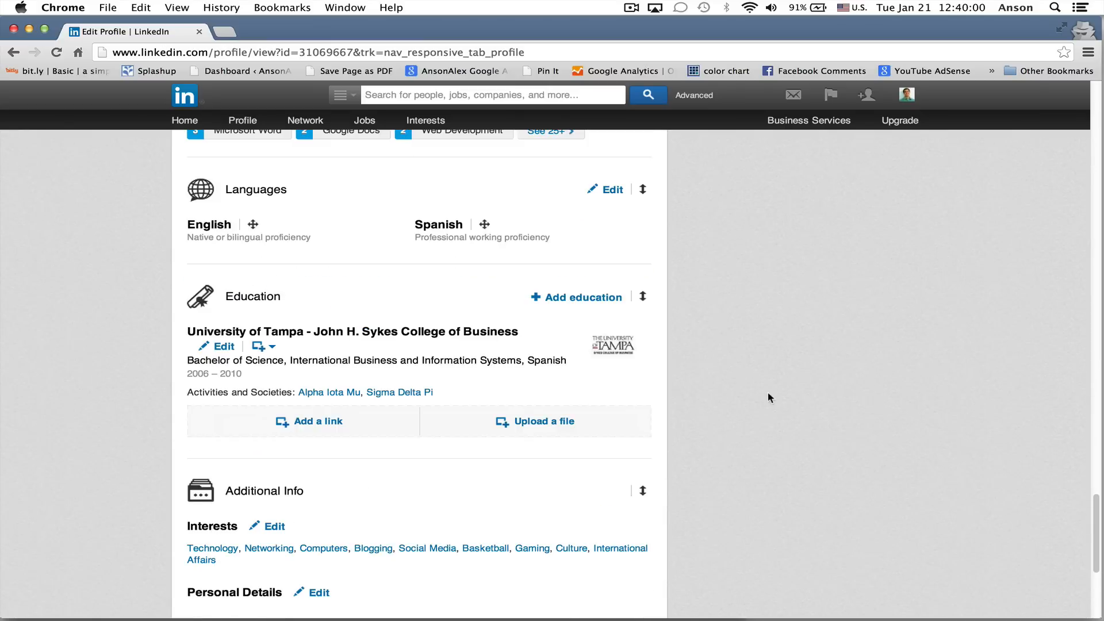
{"action": "scroll", "coordinate": [768, 393], "scroll_direction": "up", "scroll_amount": 20}
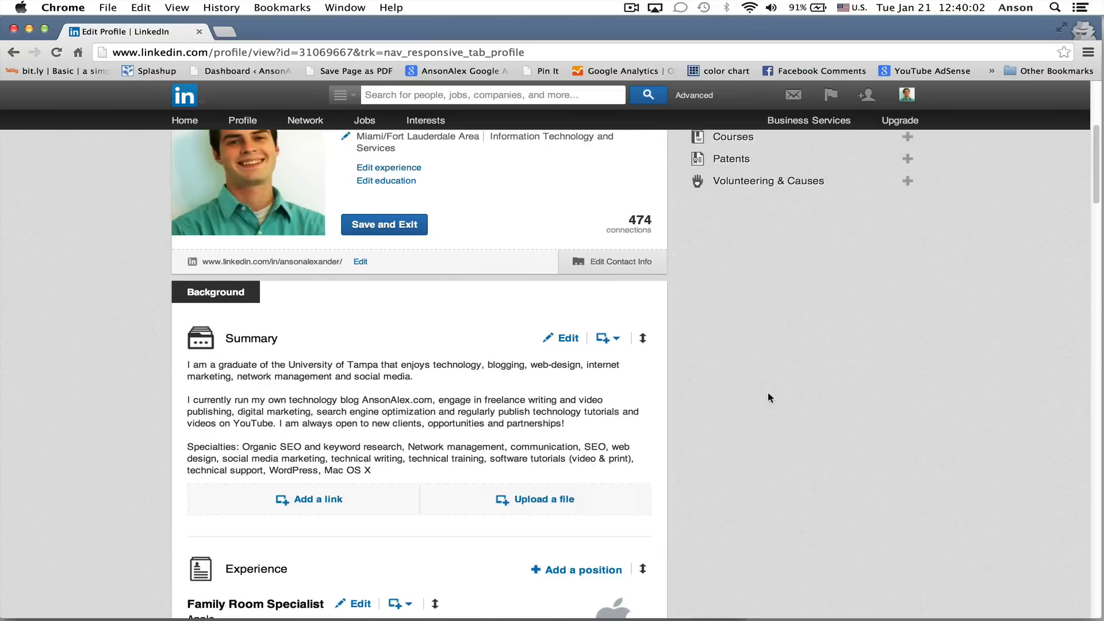